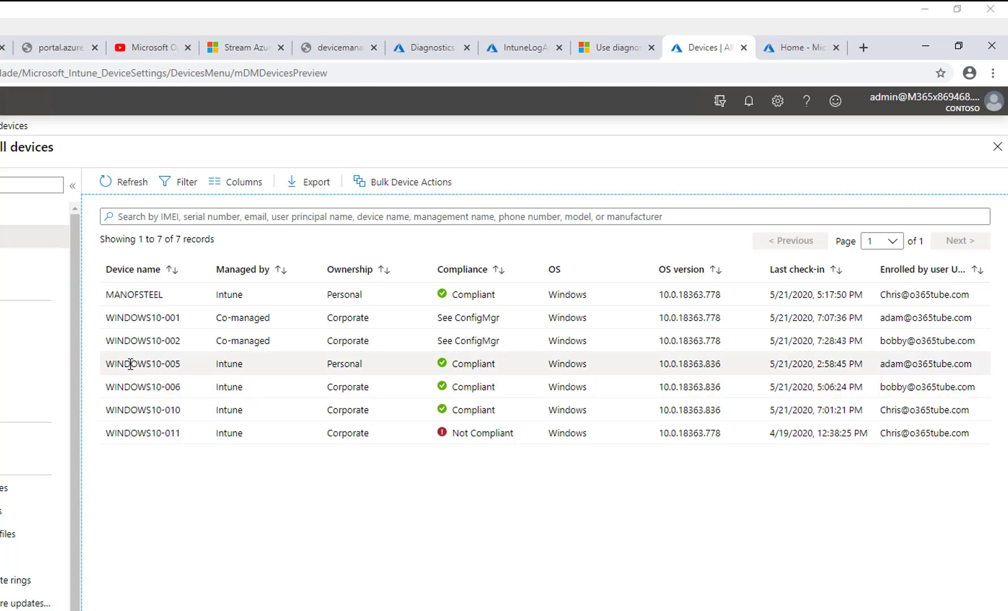
- Inspect the serial number in the overview of device WINDOWS10-005 and return to the list of all devices
click(130, 364)
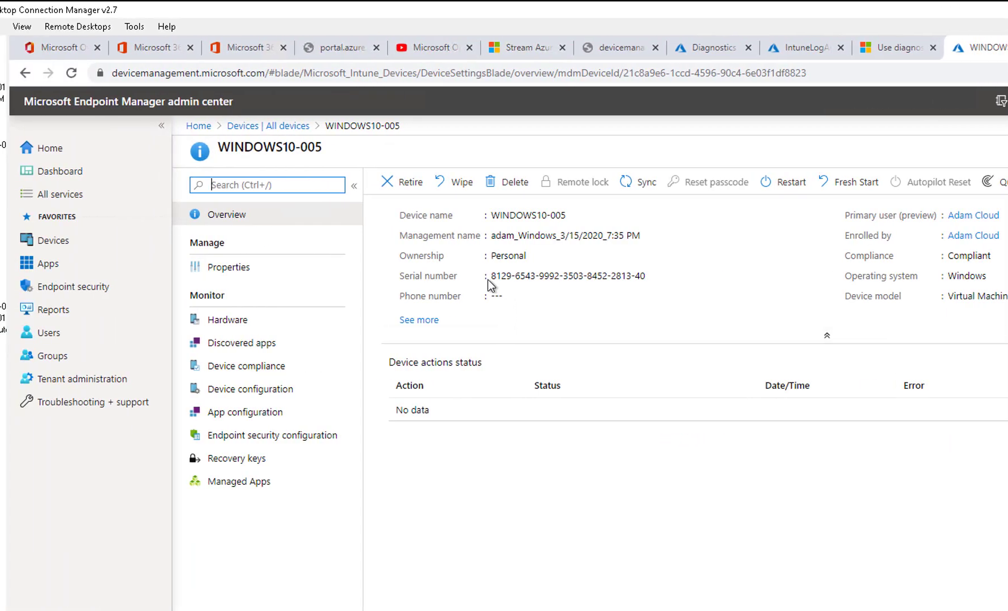
click(535, 276)
triple_click(578, 276)
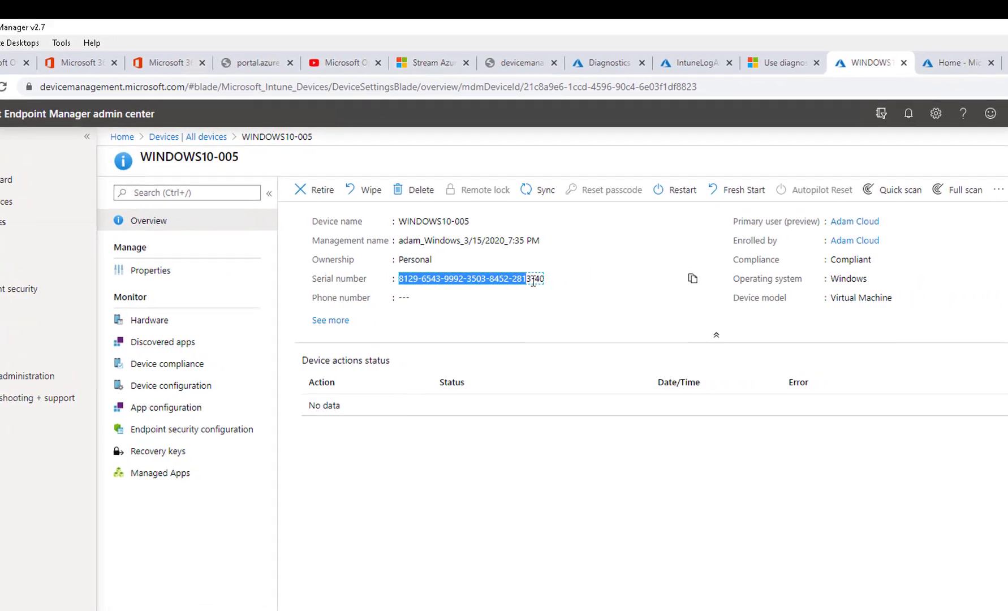
click(204, 142)
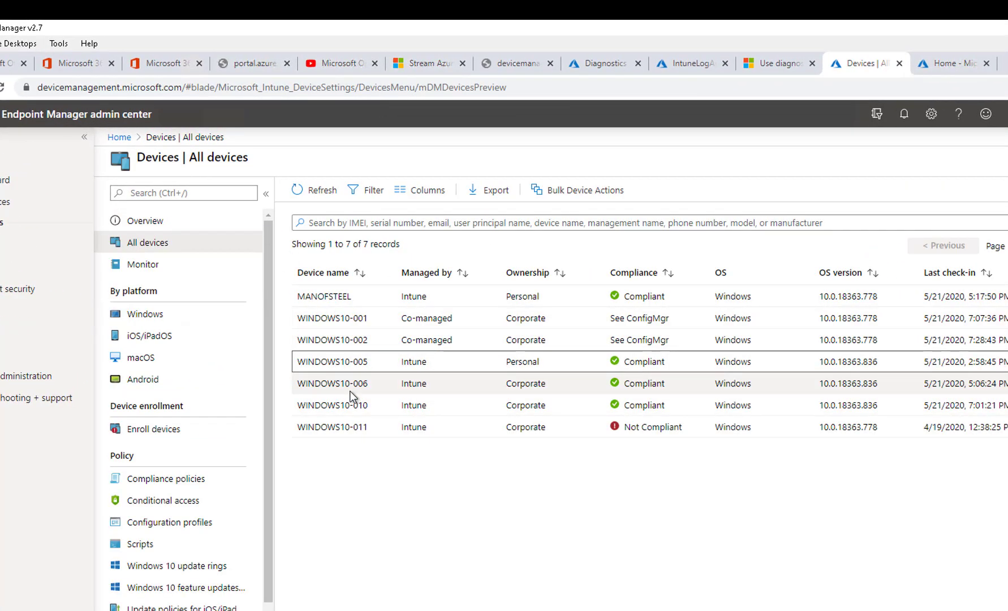
- Inspect the serial number in the overview of device WINDOWS10-006 and return to the device list
click(351, 384)
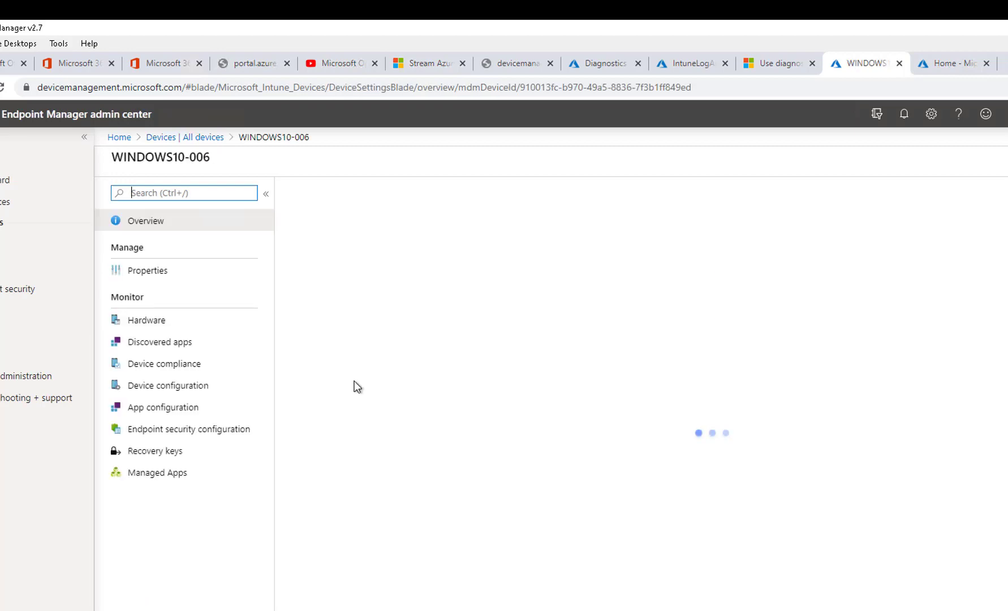
drag(542, 277, 411, 285)
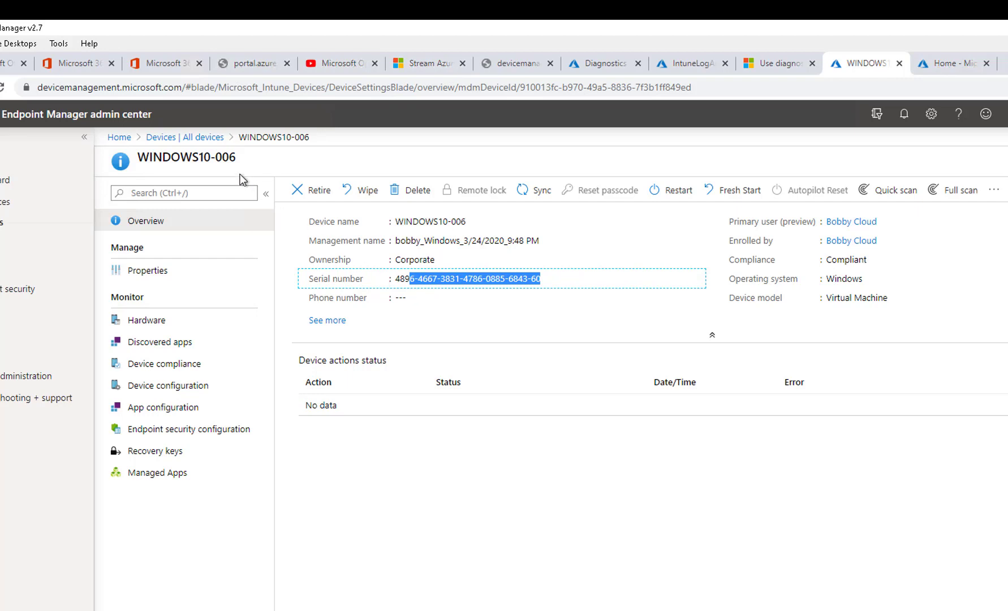
click(198, 141)
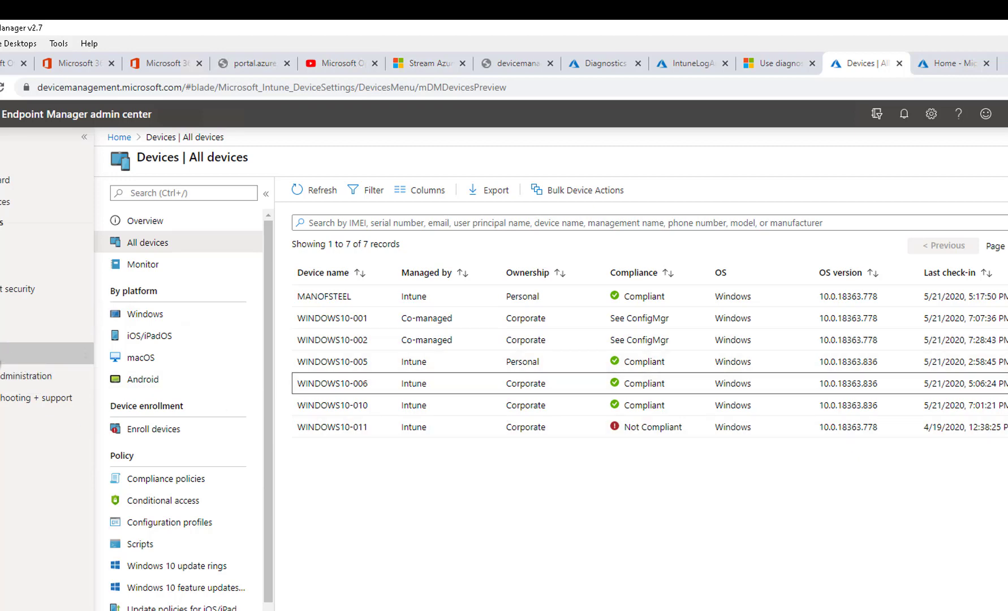
- Start a new group with the group type Security
click(71, 351)
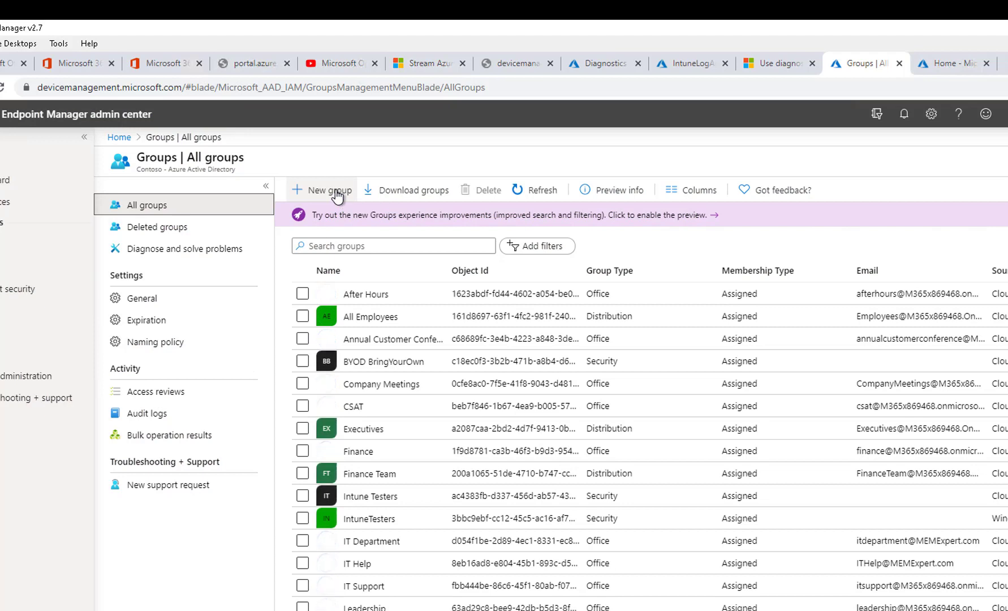
click(336, 193)
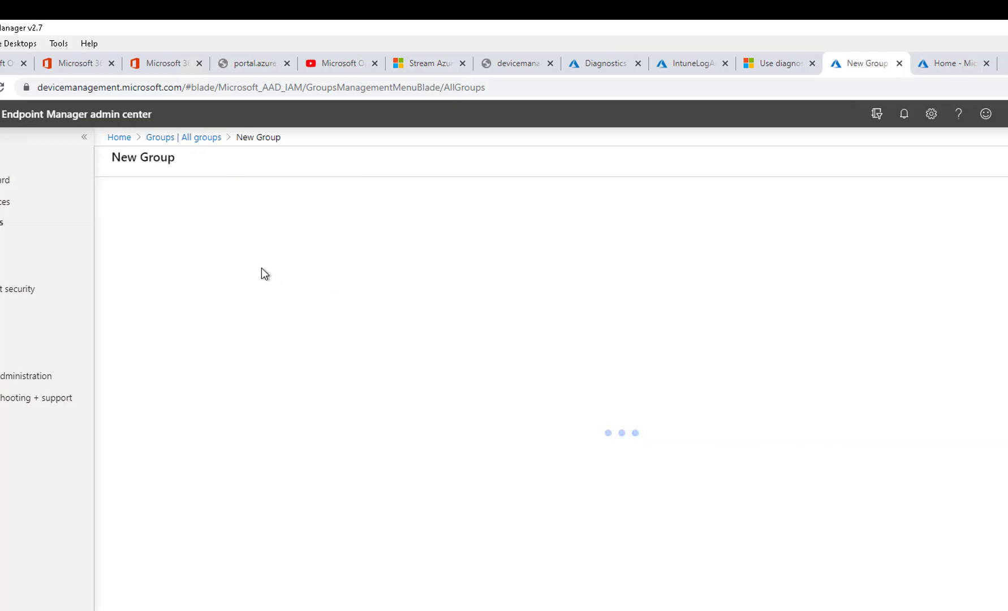
click(163, 224)
click(187, 218)
click(239, 260)
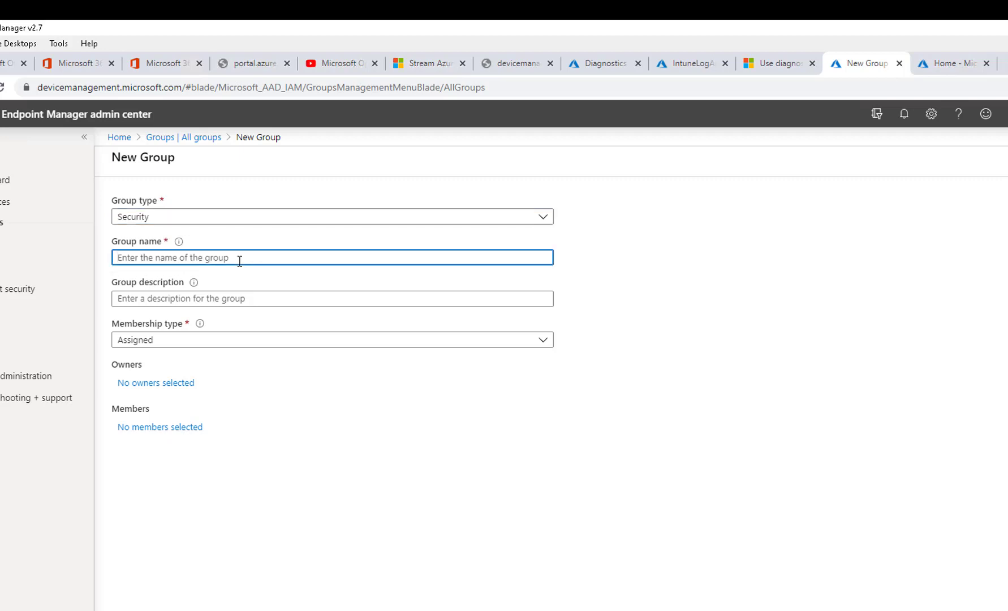
- Name the new group ComputerRename and leave its description empty
text(Dom)
key(BackSpace)
key(BackSpace)
key(BackSpace)
text(Co)
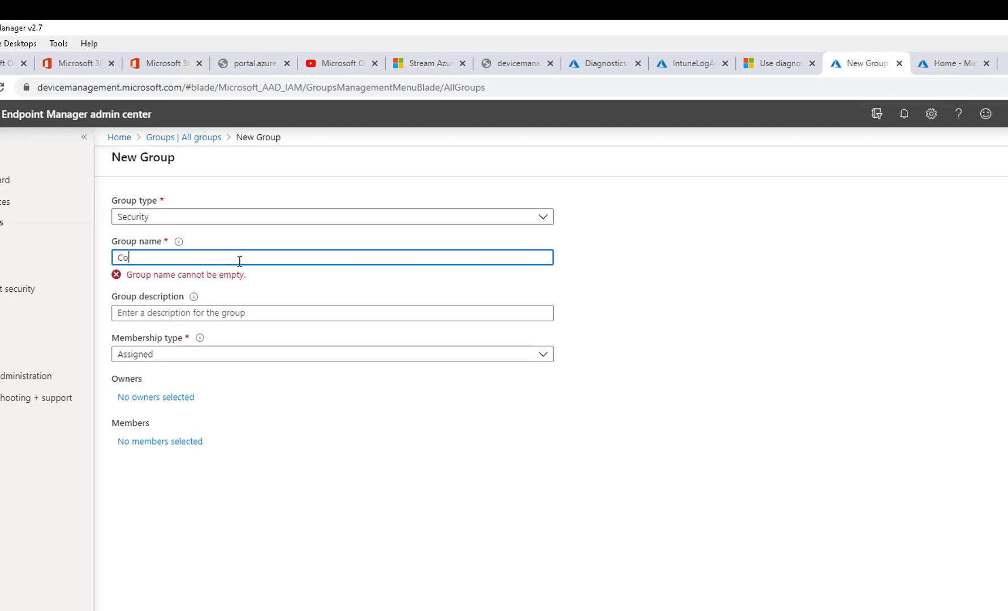
text(mputer)
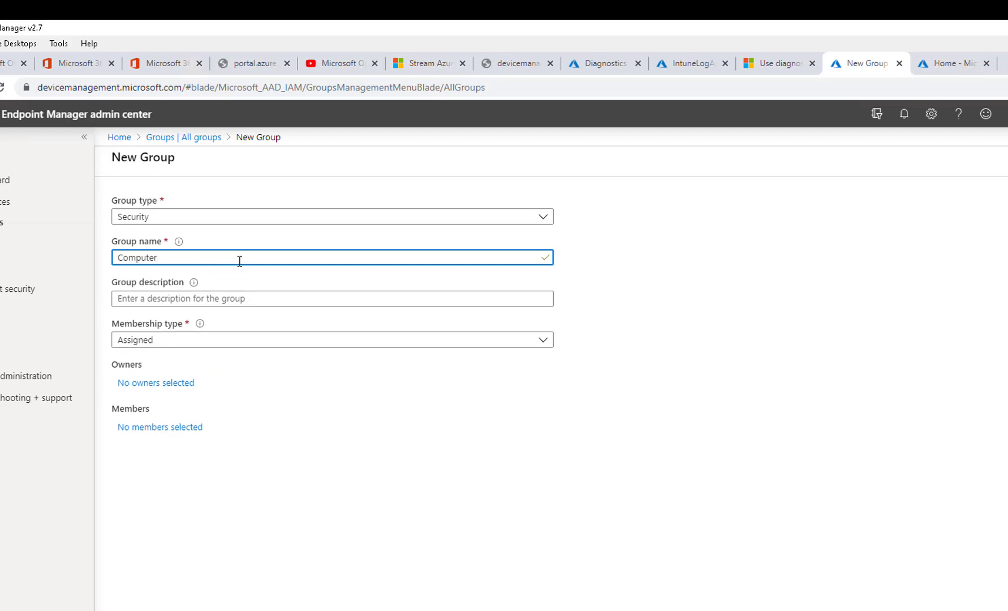
text(Reanem)
text(name)
click(157, 257)
click(317, 274)
click(241, 260)
click(389, 428)
click(159, 260)
key(BackSpace)
click(258, 299)
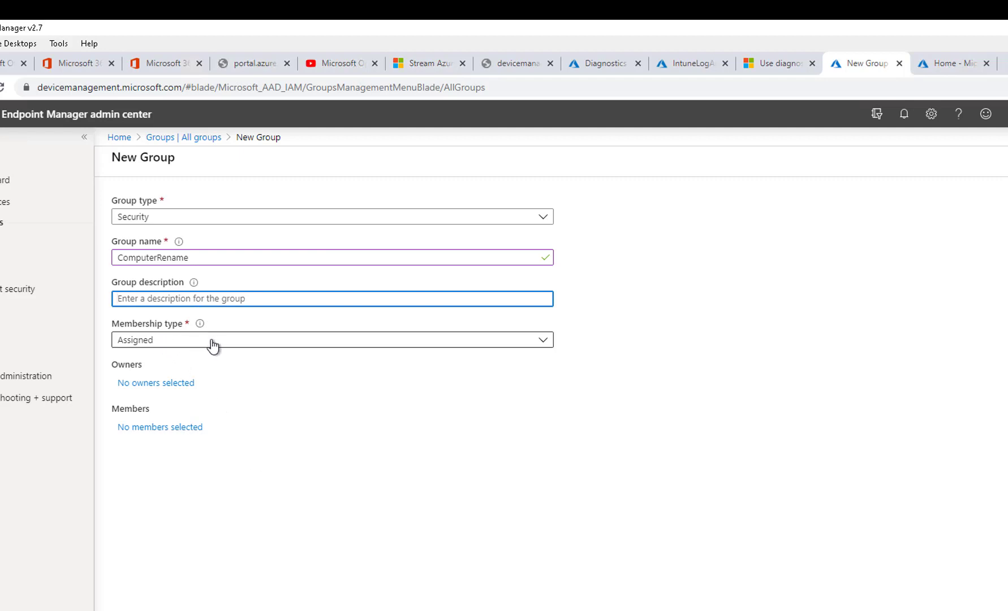
- Set the new group's membership type to Dynamic Device
click(256, 344)
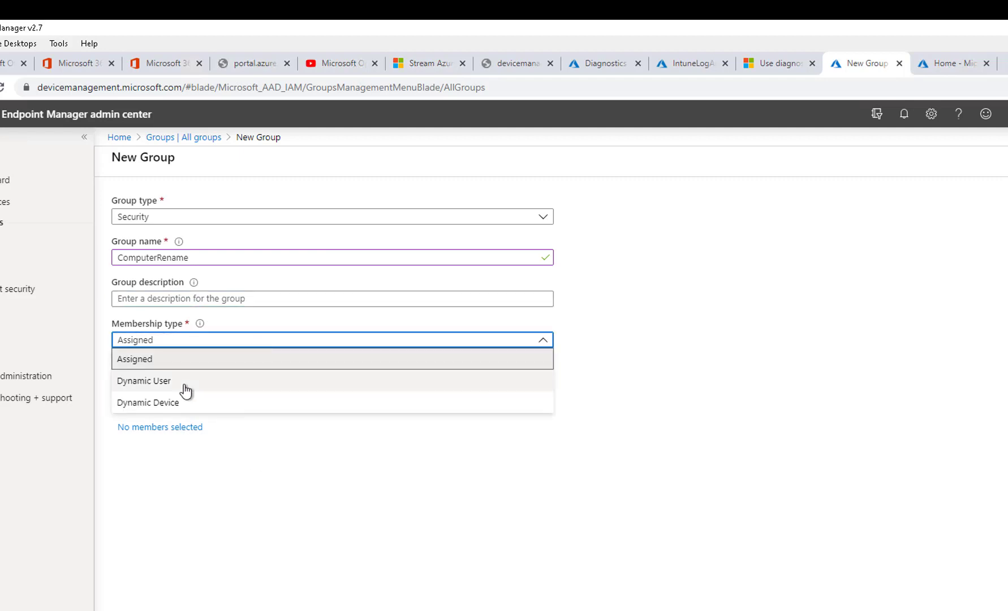
click(172, 404)
click(218, 525)
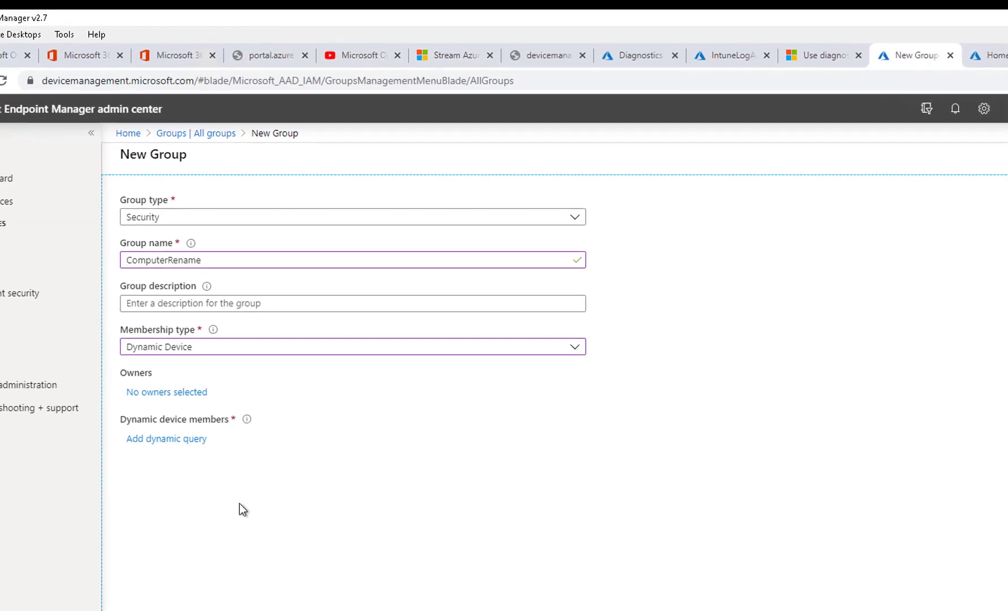
- Add a dynamic query to the group with the rule displayName Starts With Windows10
click(186, 454)
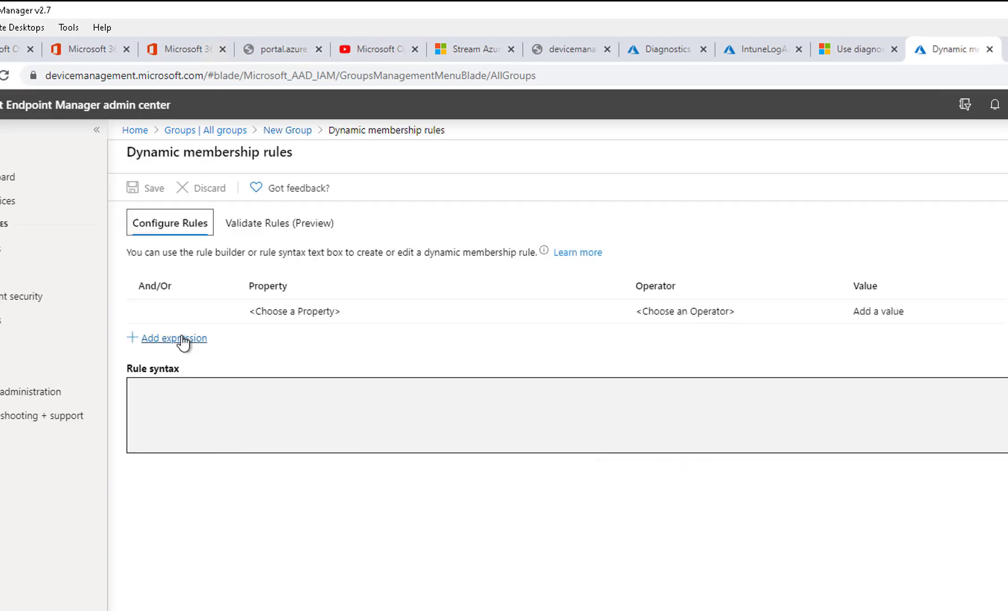
click(218, 316)
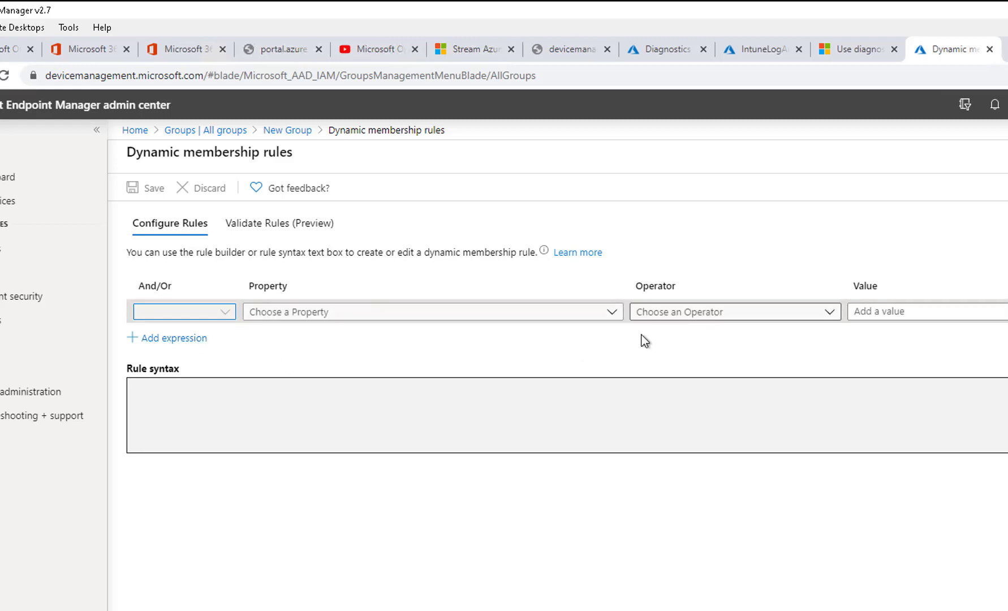
click(162, 340)
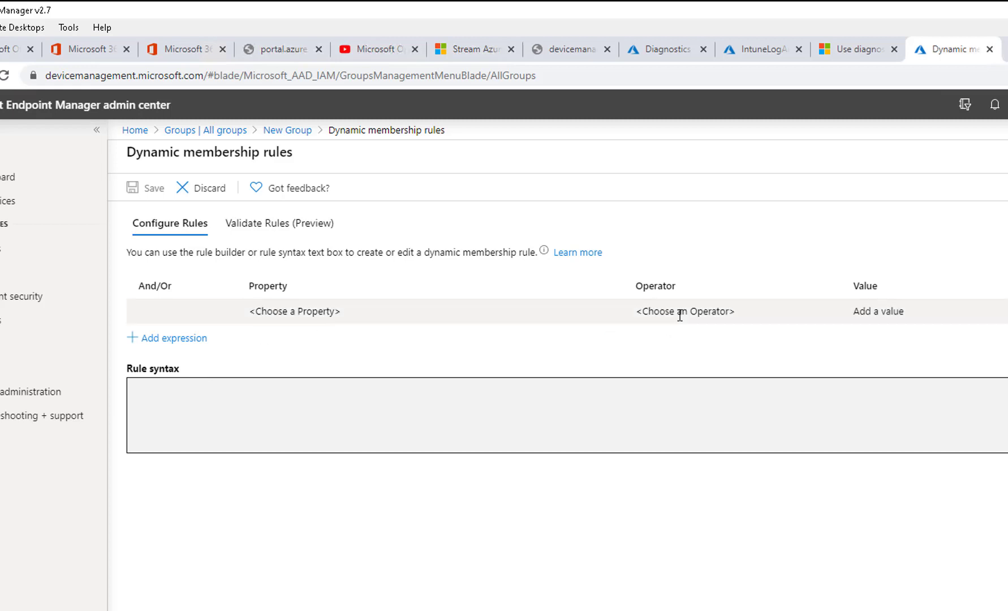
click(536, 315)
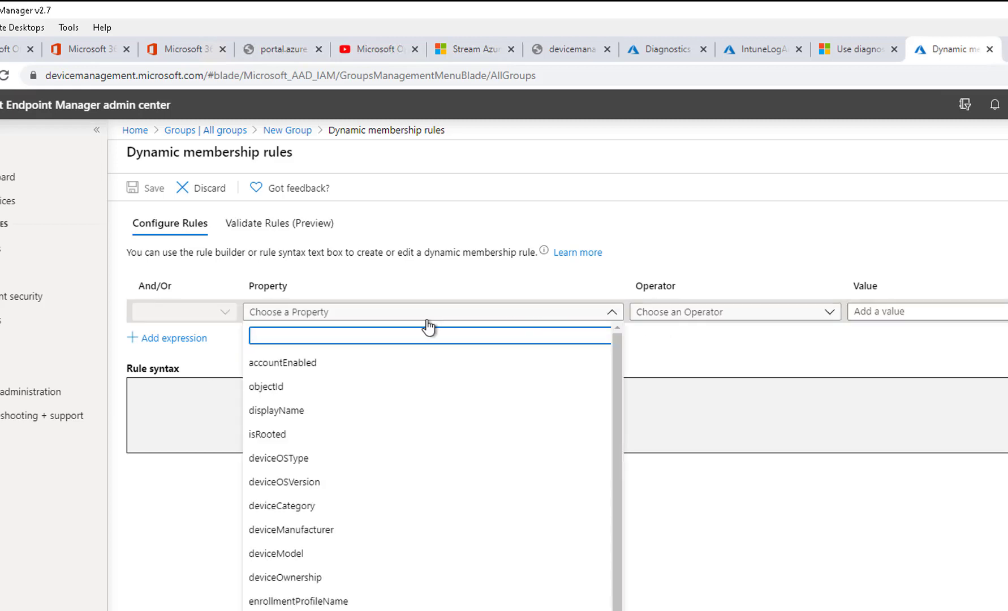
click(618, 366)
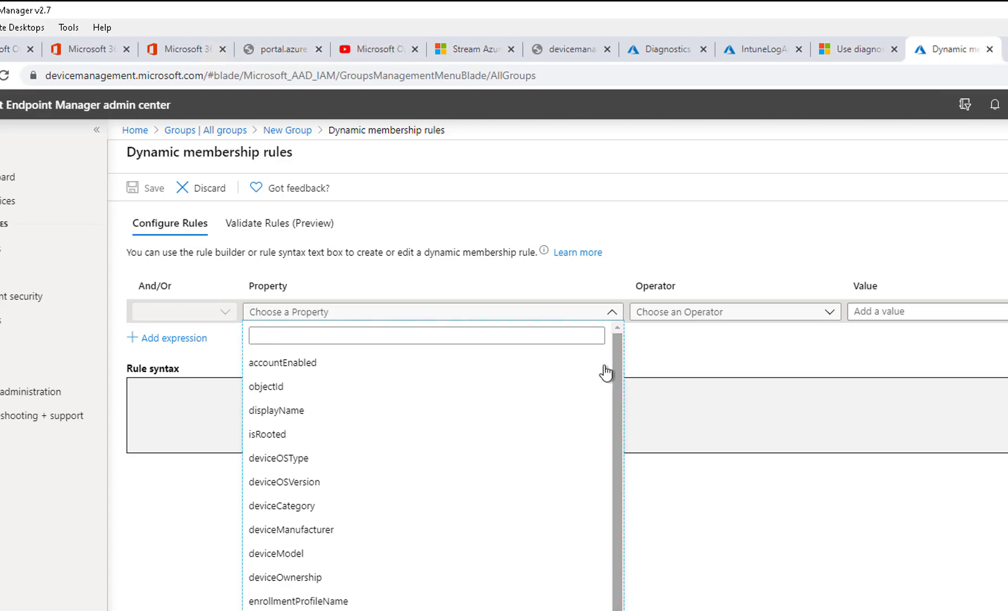
click(293, 414)
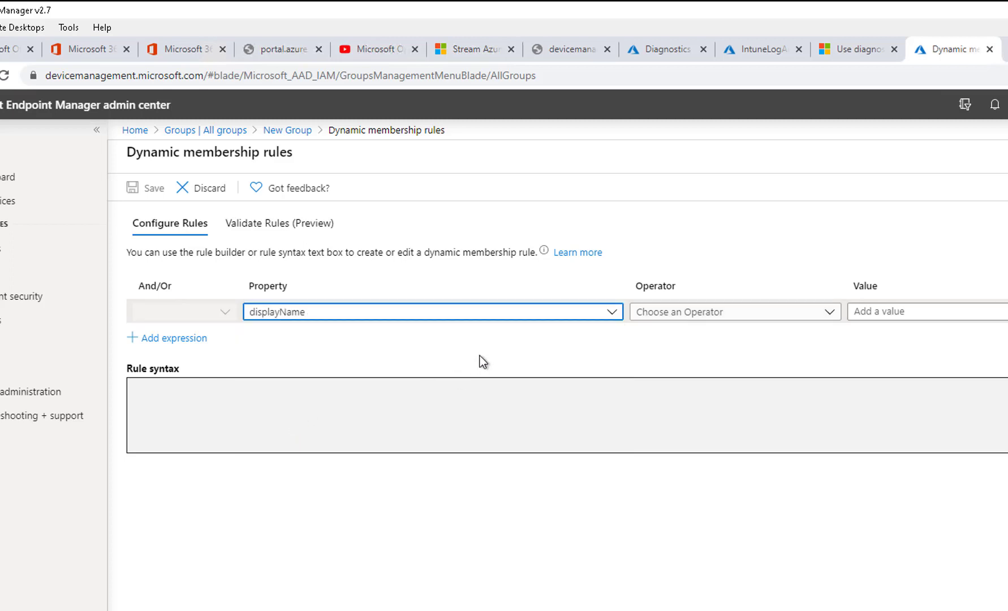
click(700, 315)
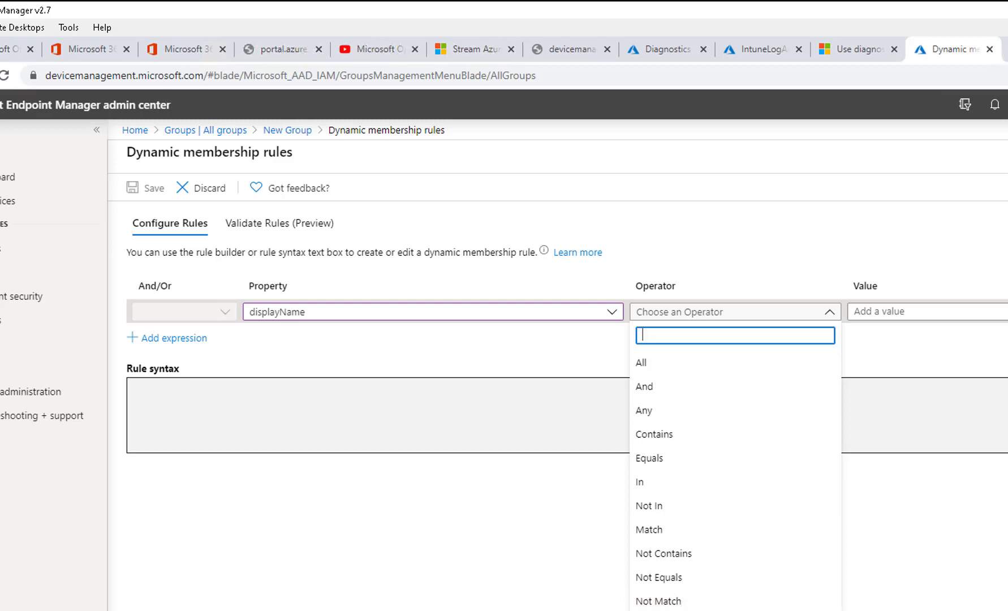
click(657, 610)
click(927, 310)
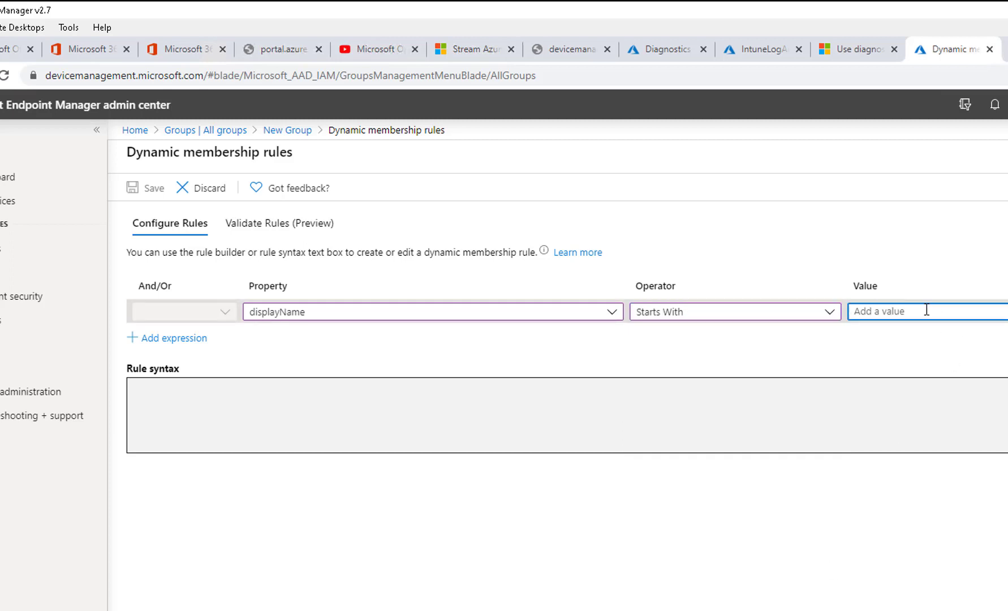
text(Windows10)
click(827, 355)
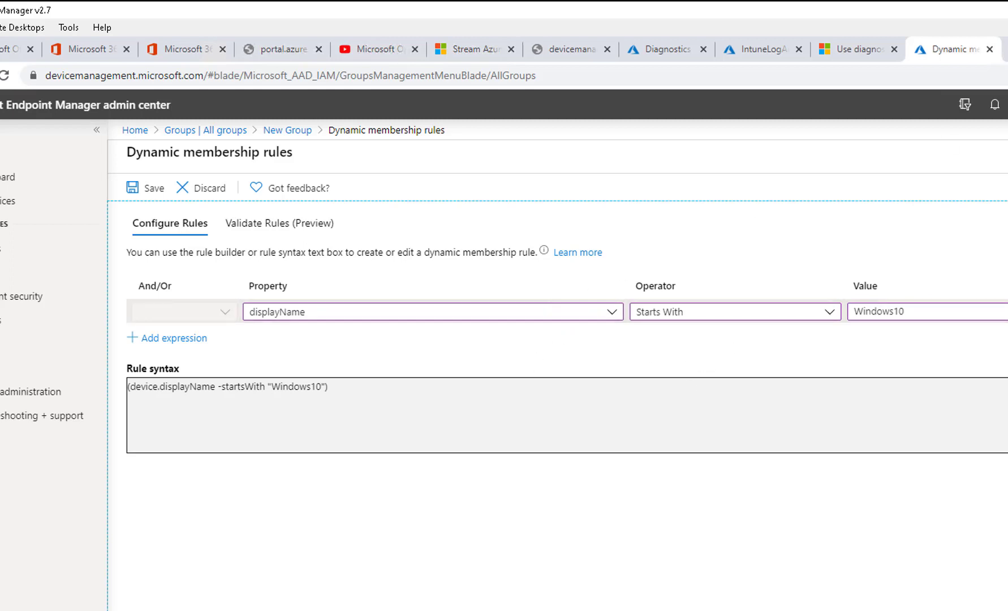
- Open devicemanagement.microsoft.com in a new browser tab and show the list of all devices
key(ctrl+t)
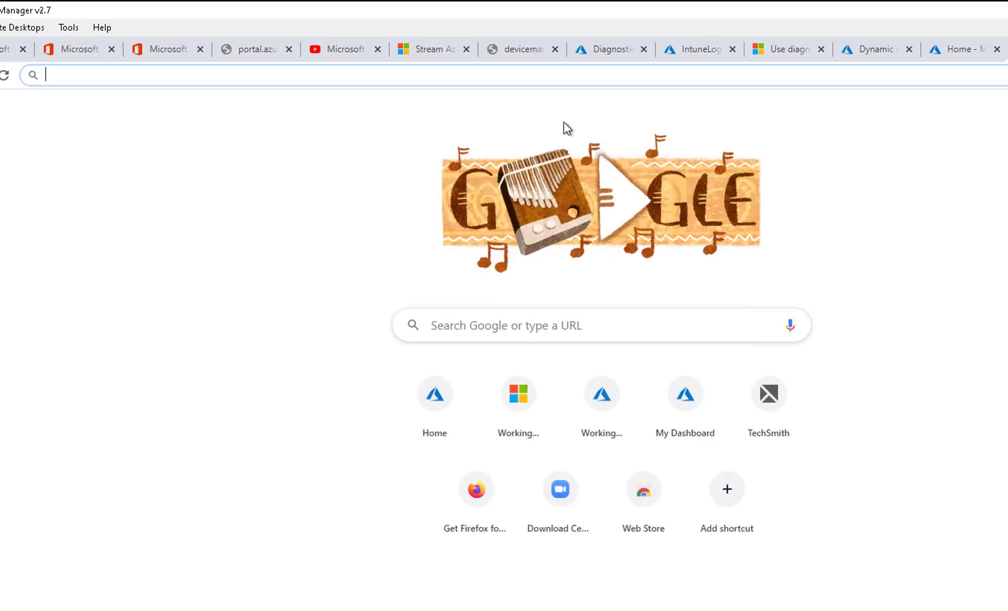
text(devicemanagement.microsoft.com)
key(Return)
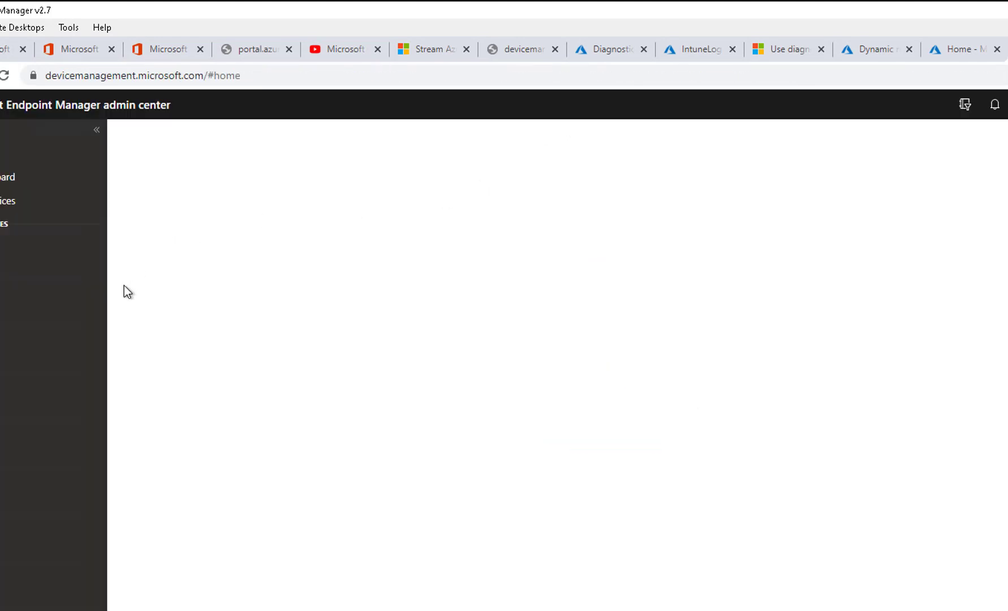
click(4, 250)
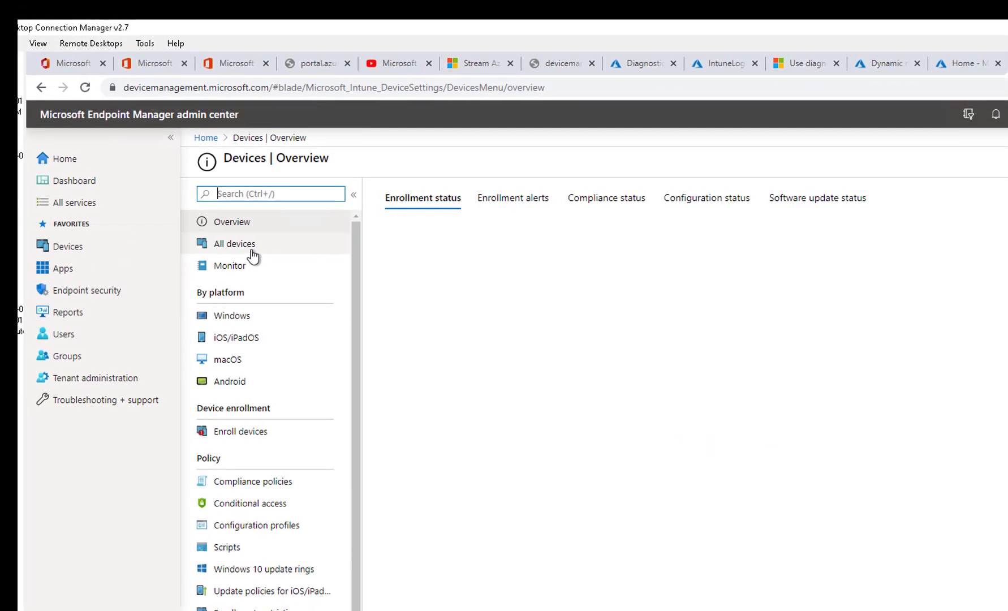
click(181, 247)
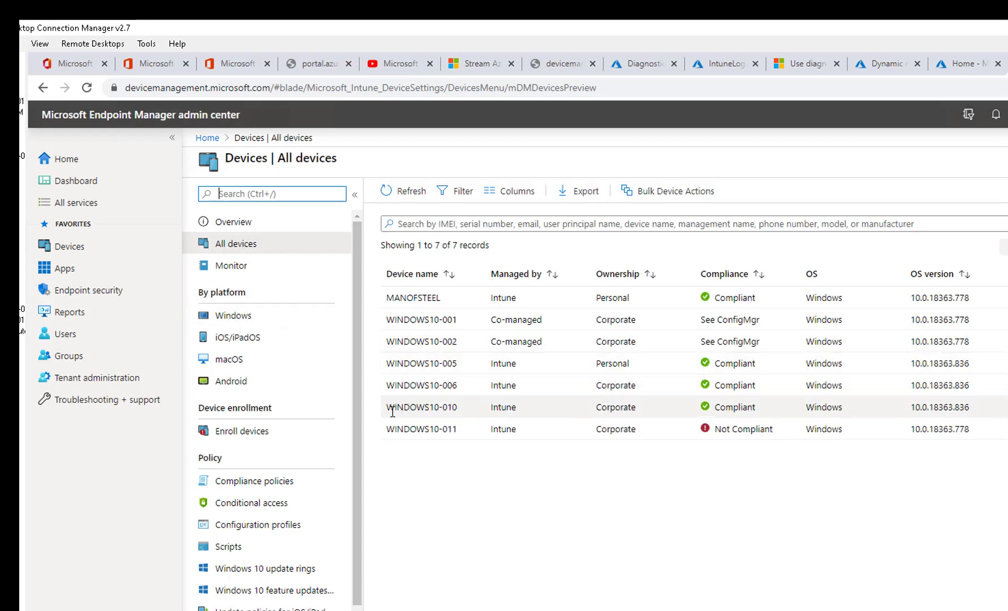
- Review the device details of WINDOWS10-010 and the device list, and return to the group's dynamic membership rules
drag(387, 409, 441, 409)
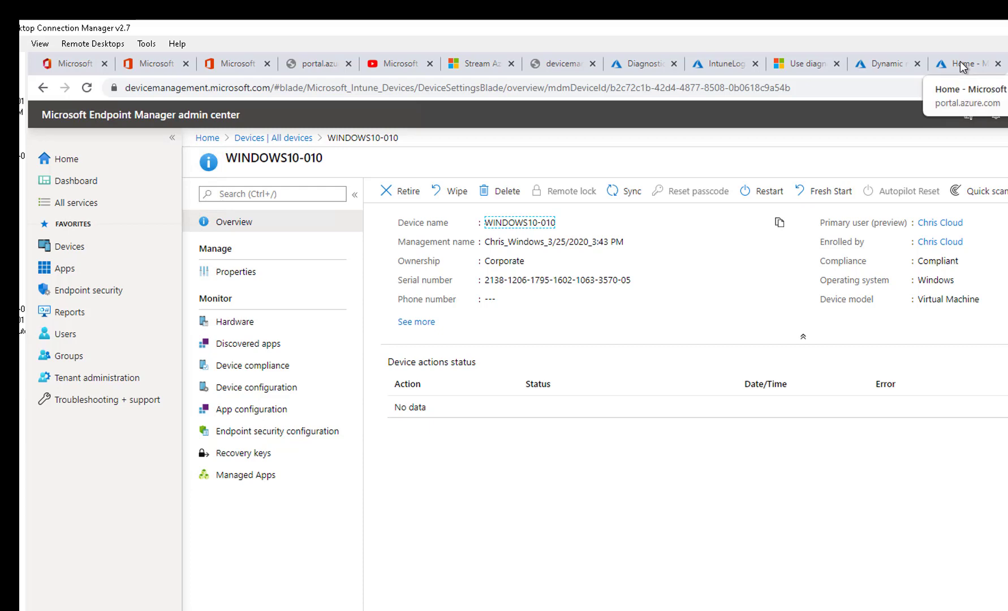
click(283, 138)
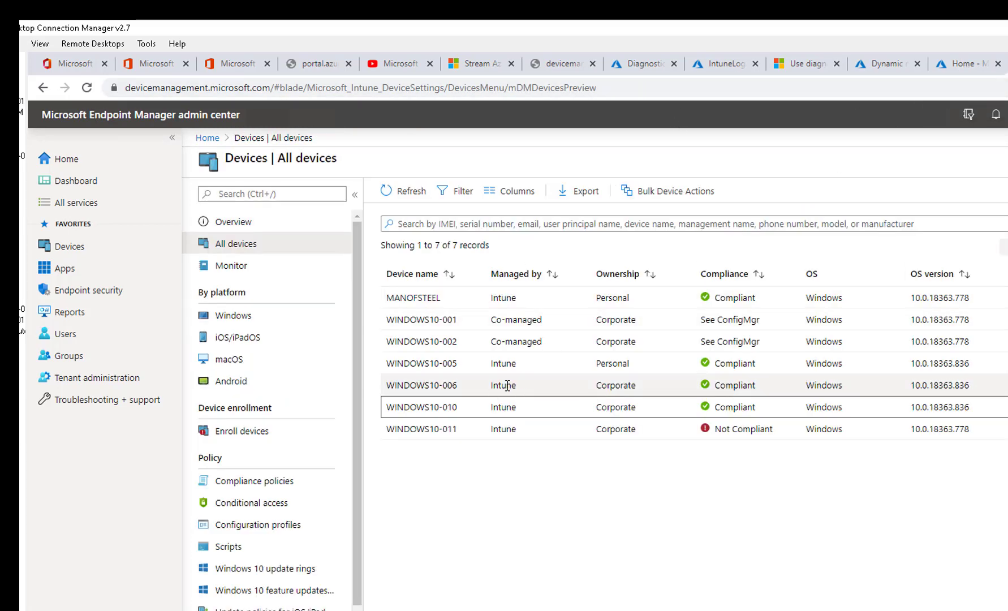
click(967, 60)
click(557, 64)
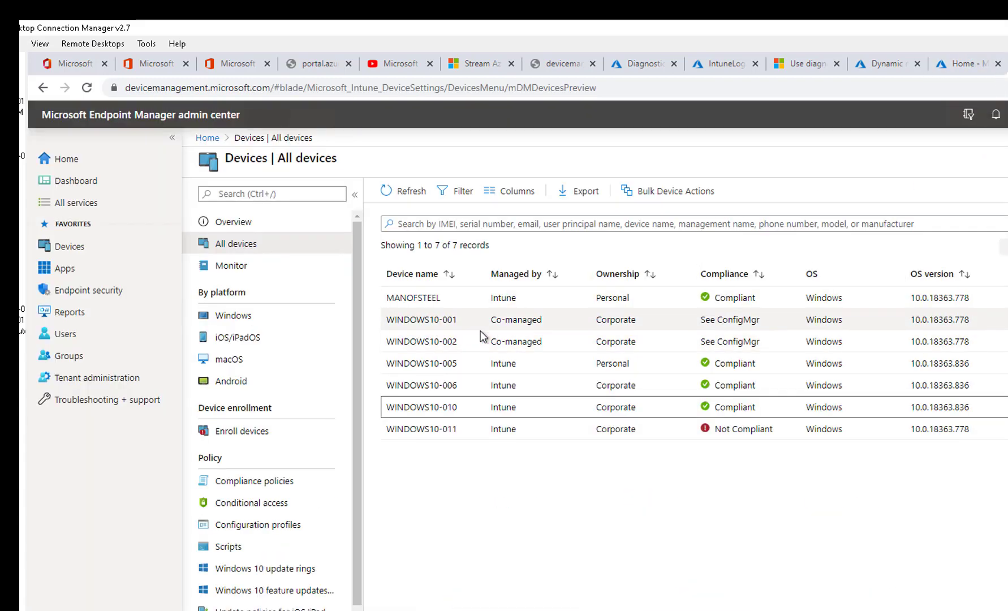
click(953, 61)
click(892, 67)
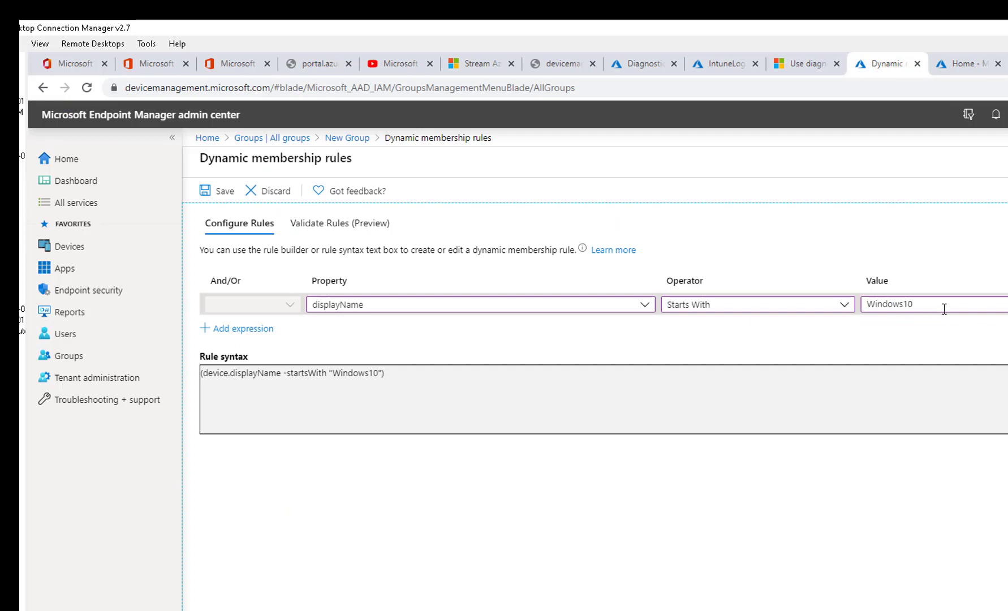
- Add a second expression, And managementType Equals MDM, to the dynamic membership rules, then save them and create the group
click(238, 330)
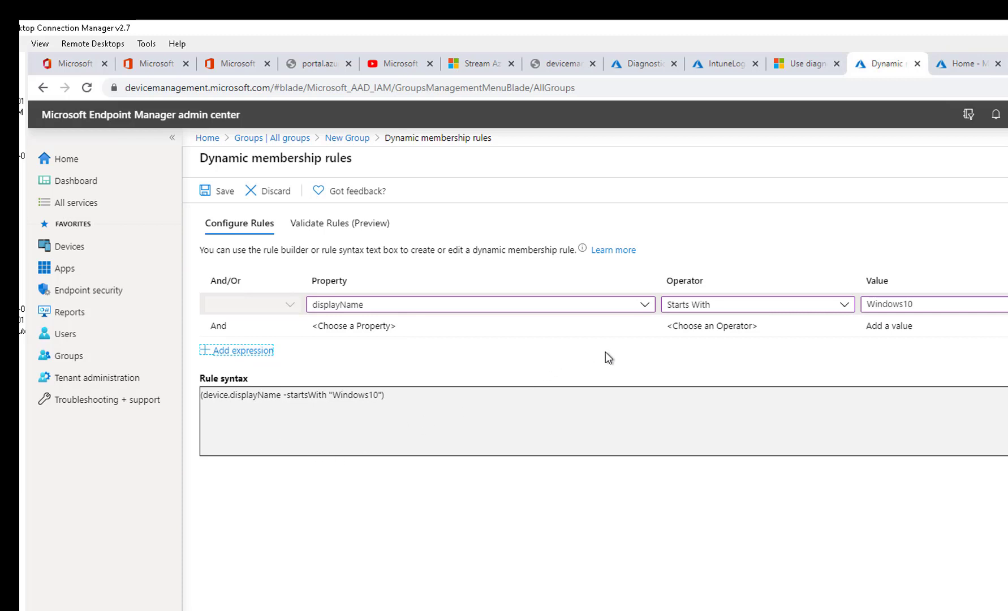
click(226, 325)
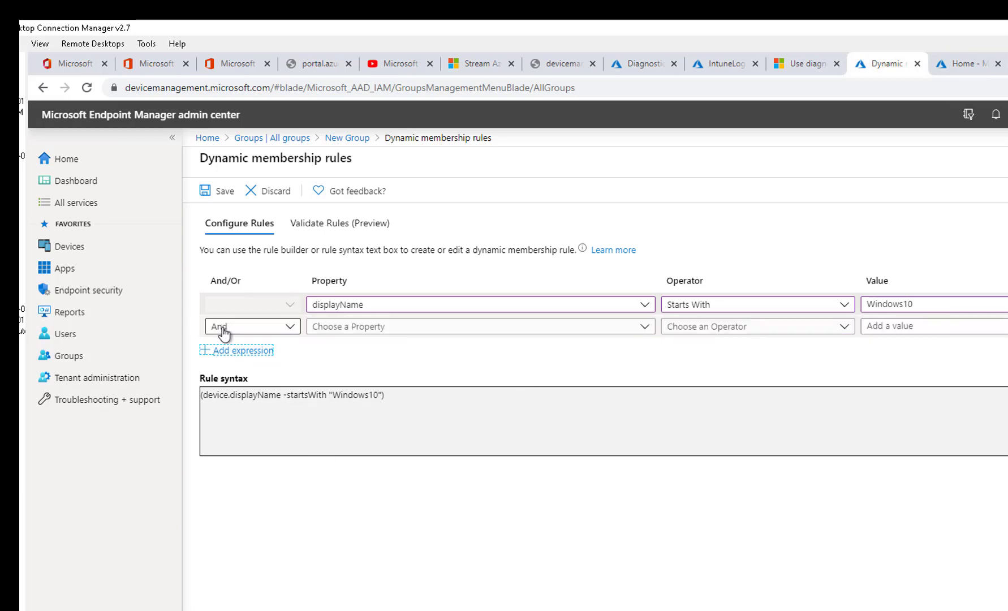
click(645, 329)
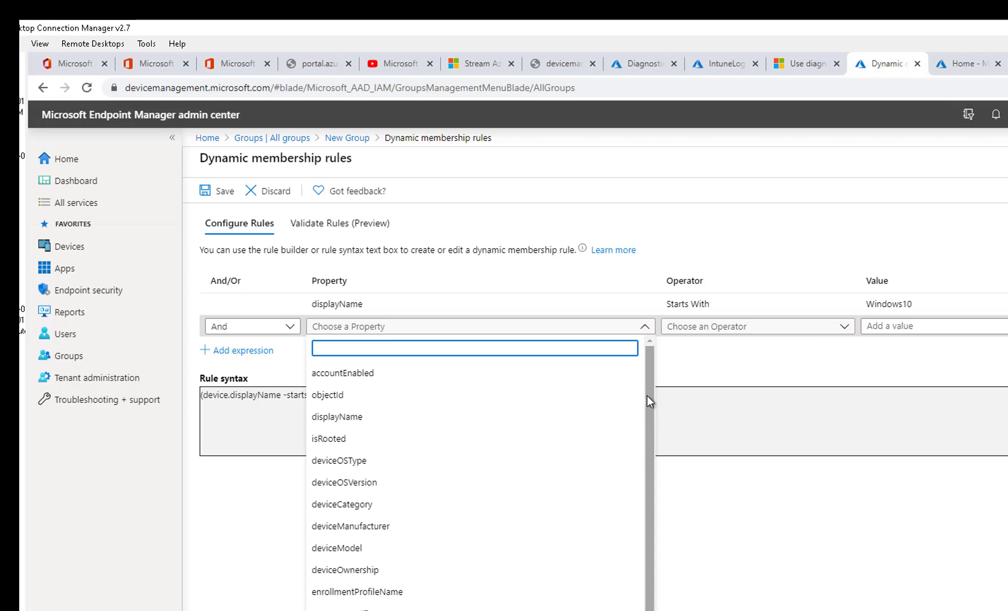
drag(647, 396, 635, 460)
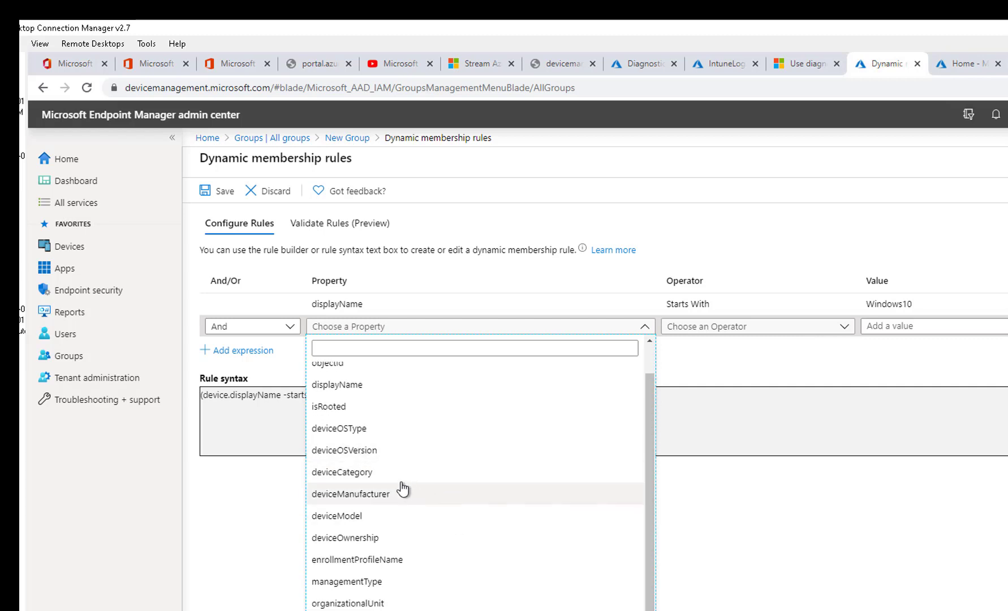
click(344, 583)
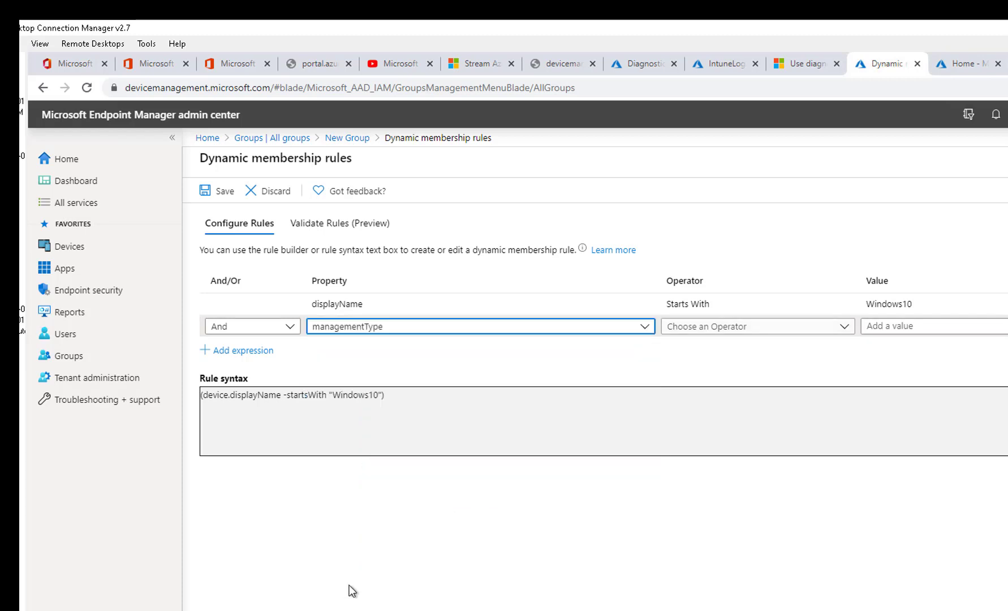
click(845, 328)
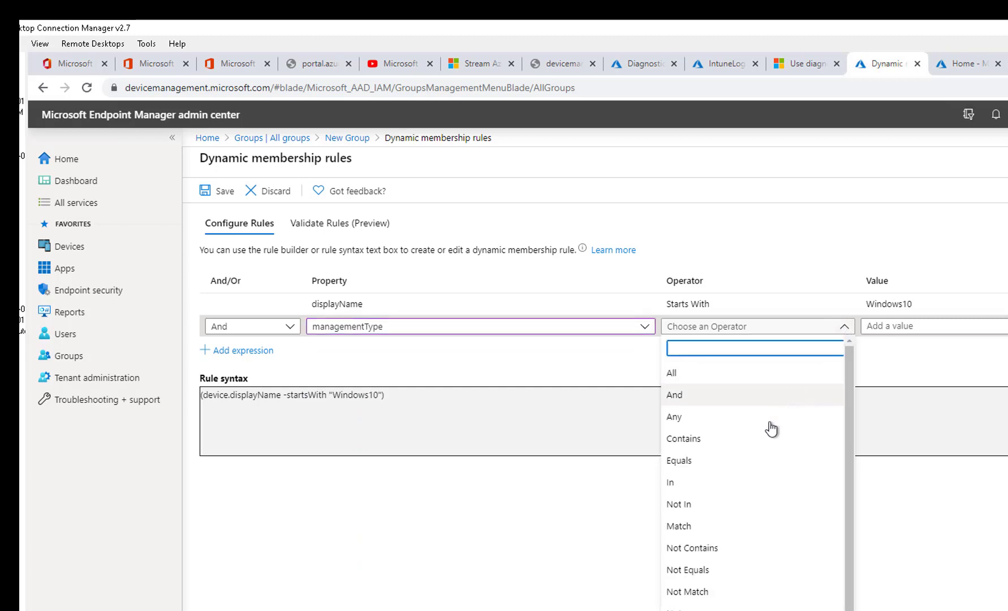
click(701, 468)
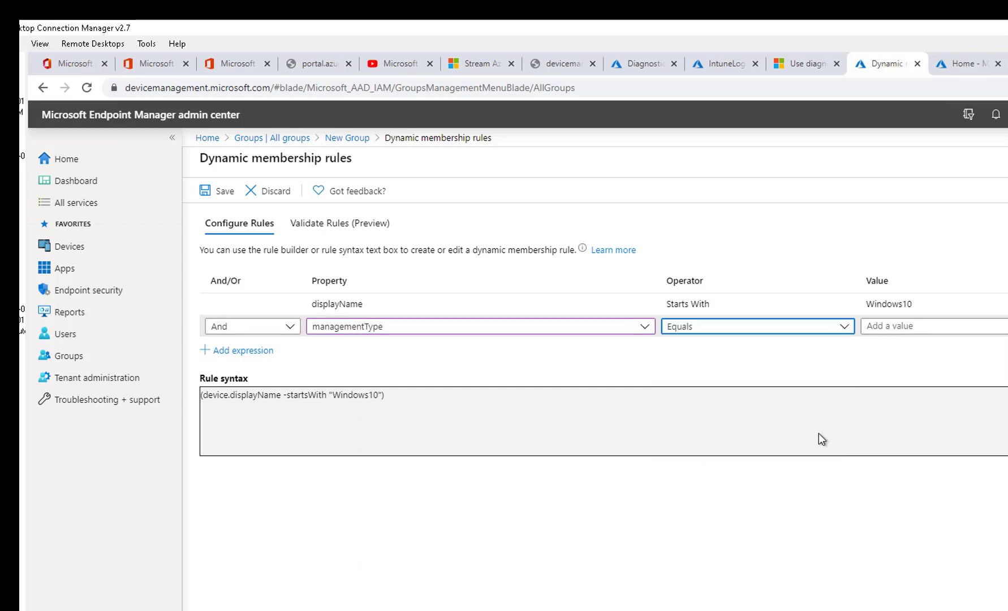
click(955, 327)
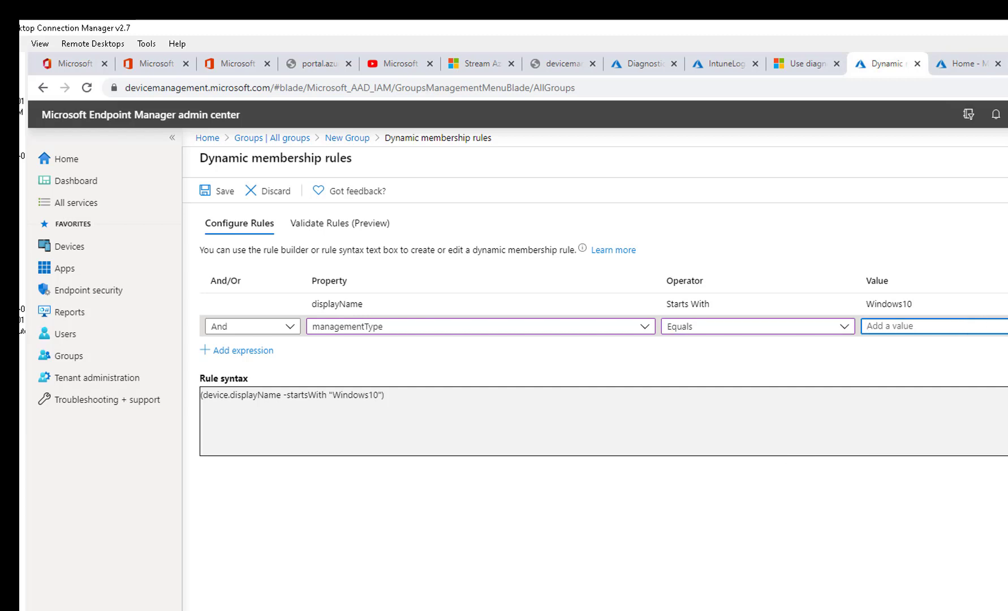
text(MDM)
click(945, 366)
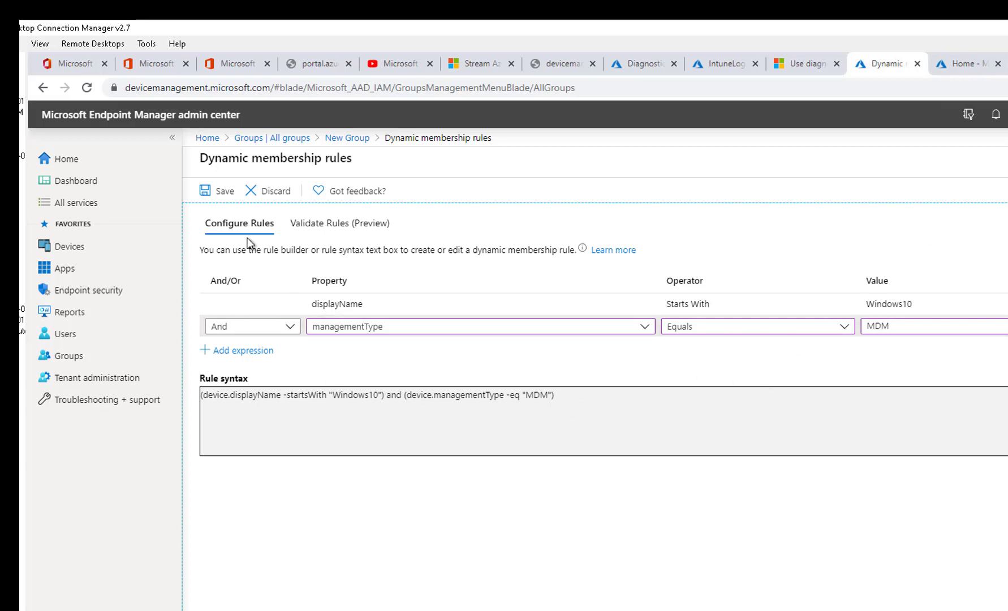
click(224, 195)
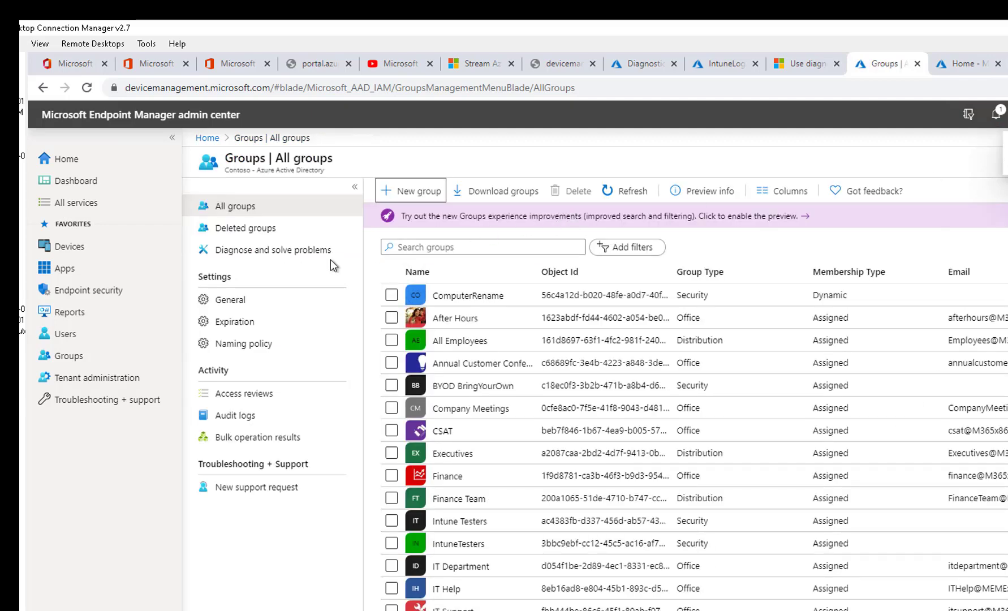
- Review the overview and the direct members of the ComputerRename group
click(477, 249)
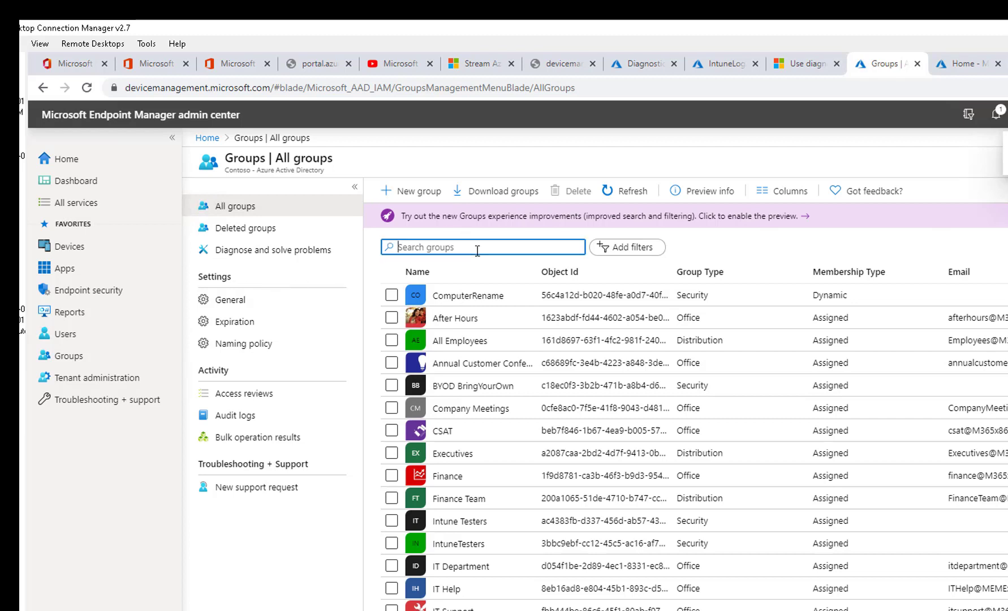
click(461, 302)
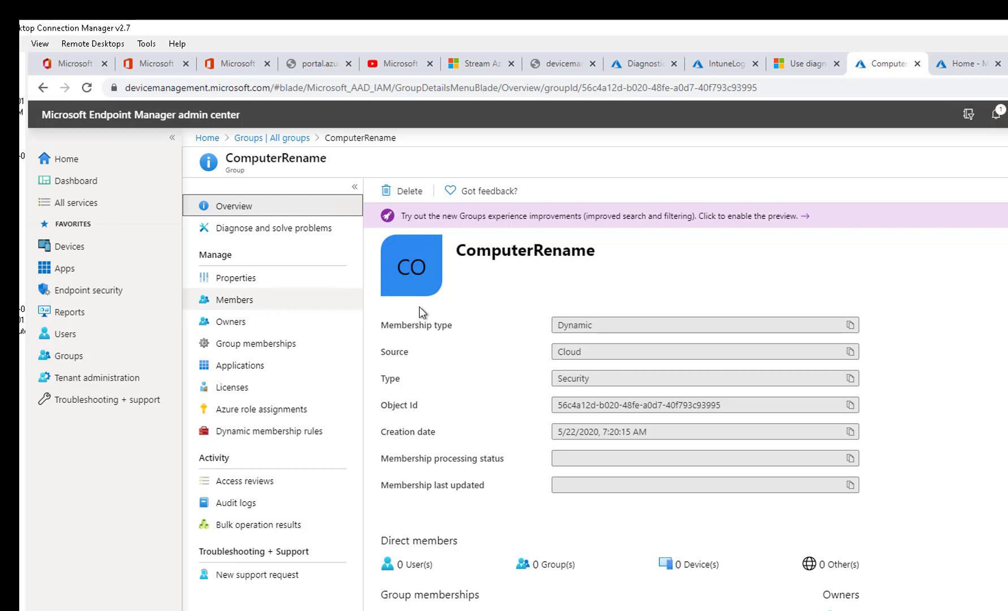
click(240, 304)
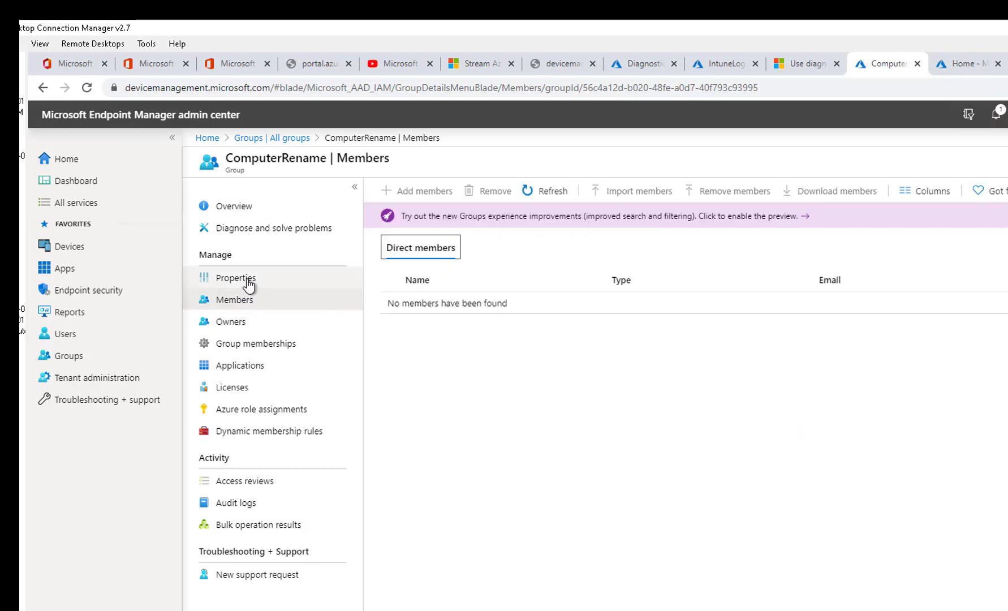
click(290, 138)
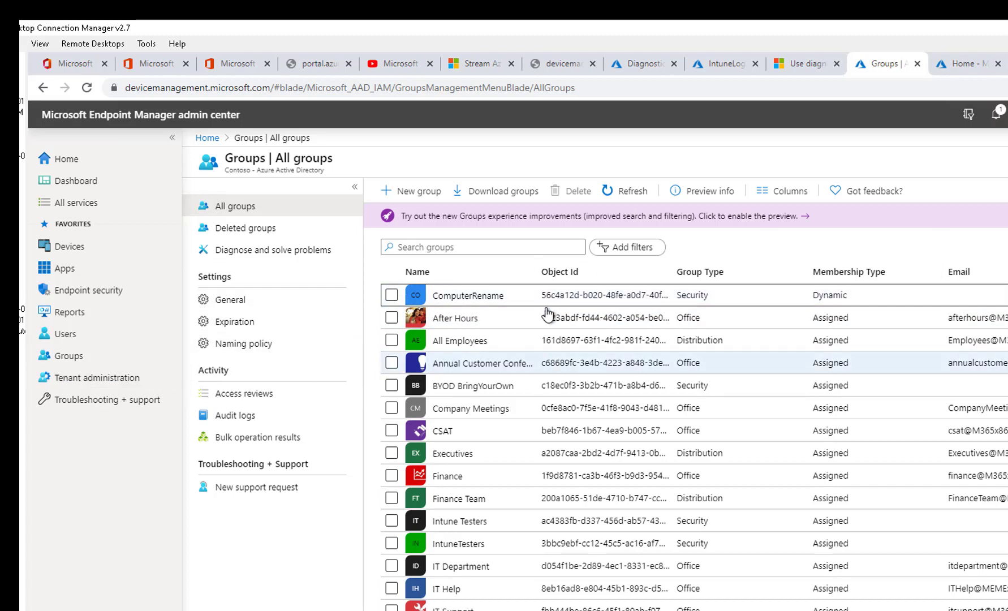
click(467, 296)
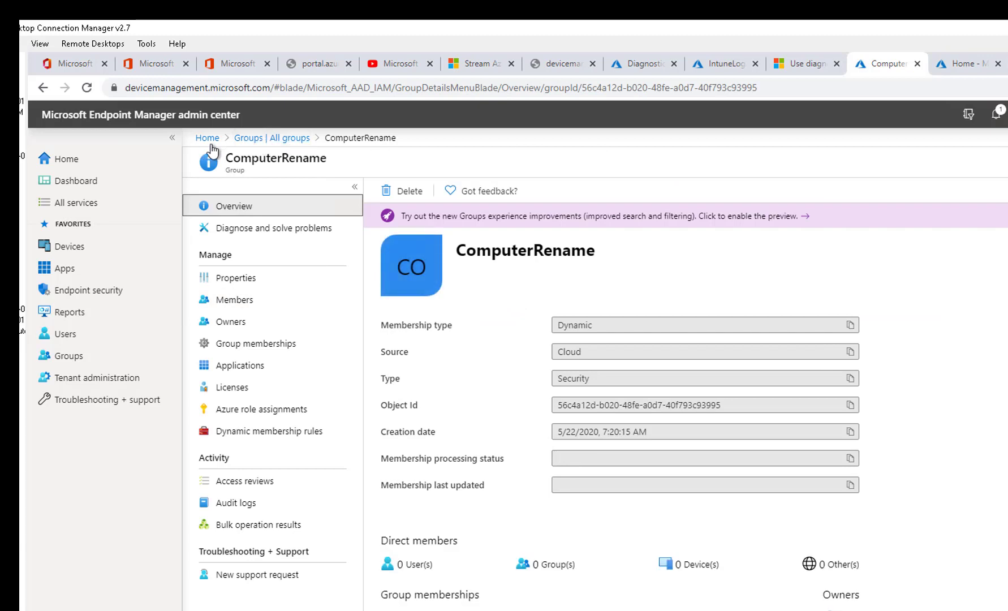
- Start a new device configuration profile for the Windows 10 and later platform with the Custom profile type
click(208, 139)
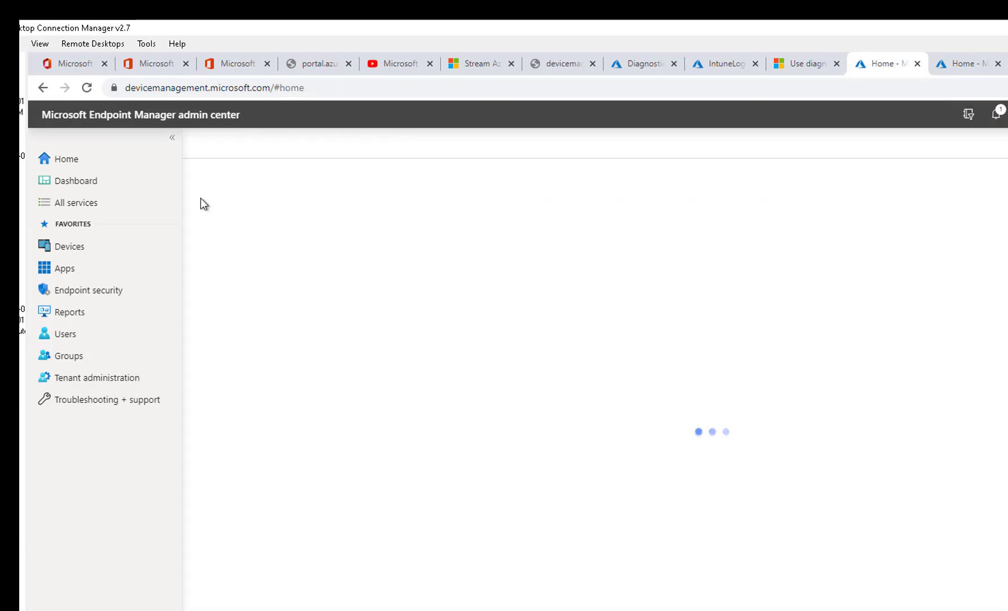
click(70, 247)
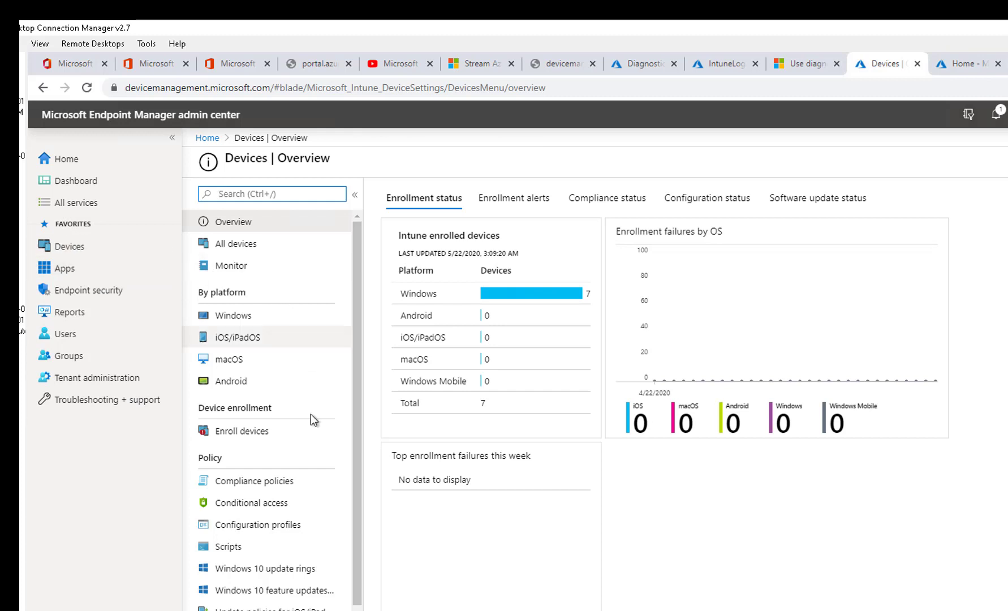
click(279, 535)
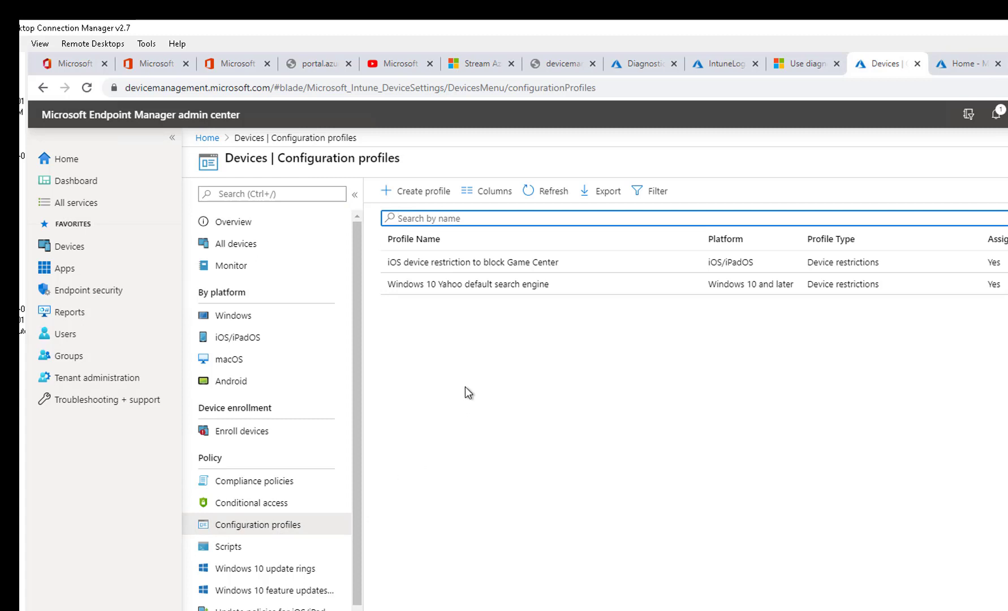
click(399, 194)
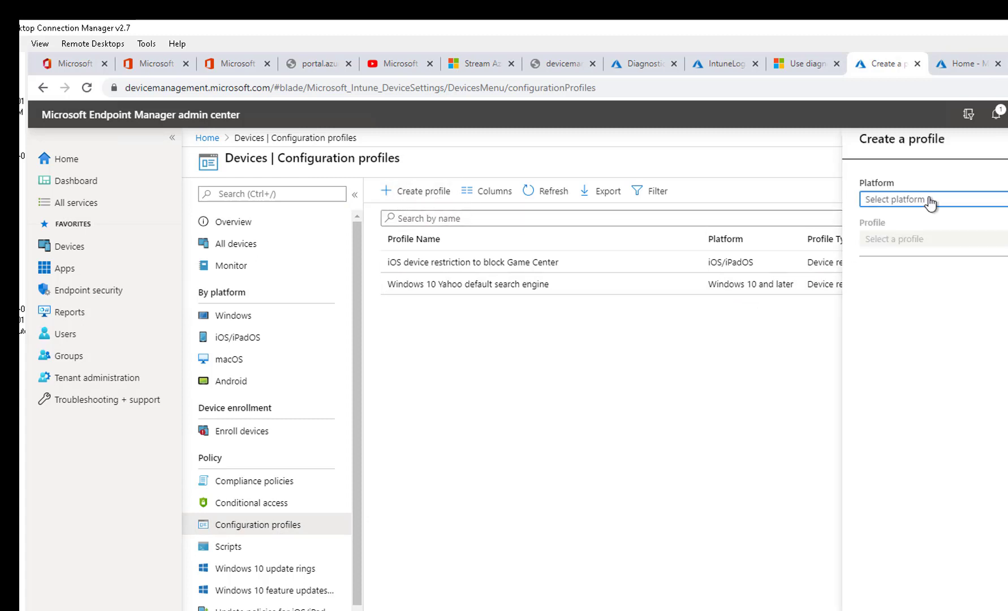
click(930, 205)
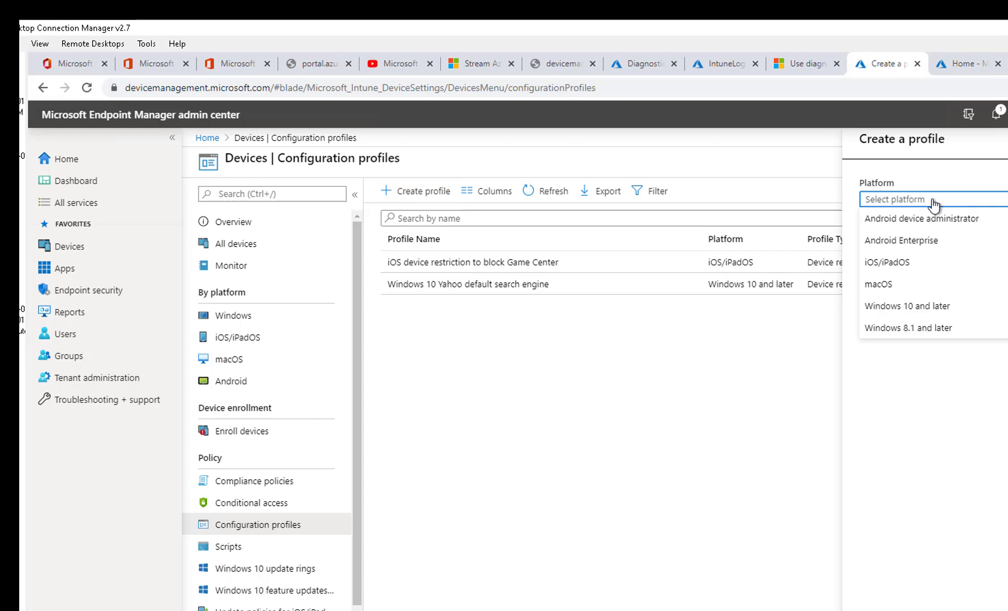
click(915, 308)
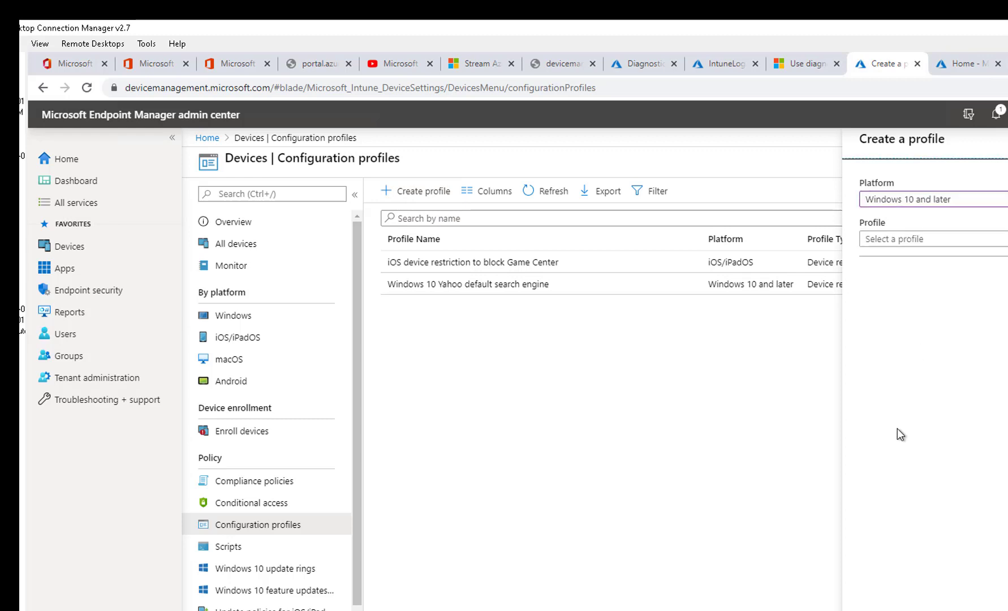
click(972, 242)
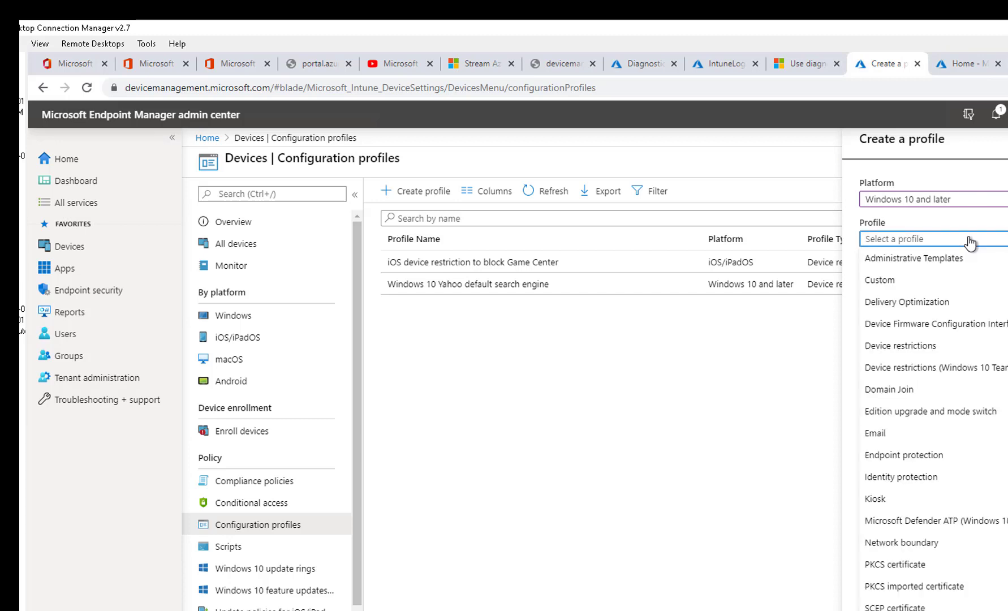
click(888, 288)
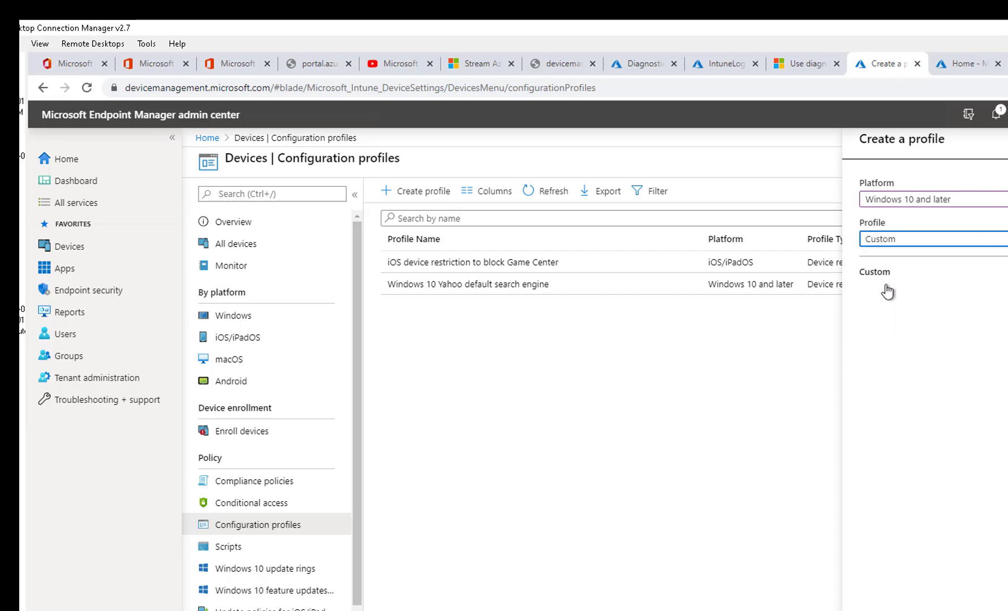
click(874, 597)
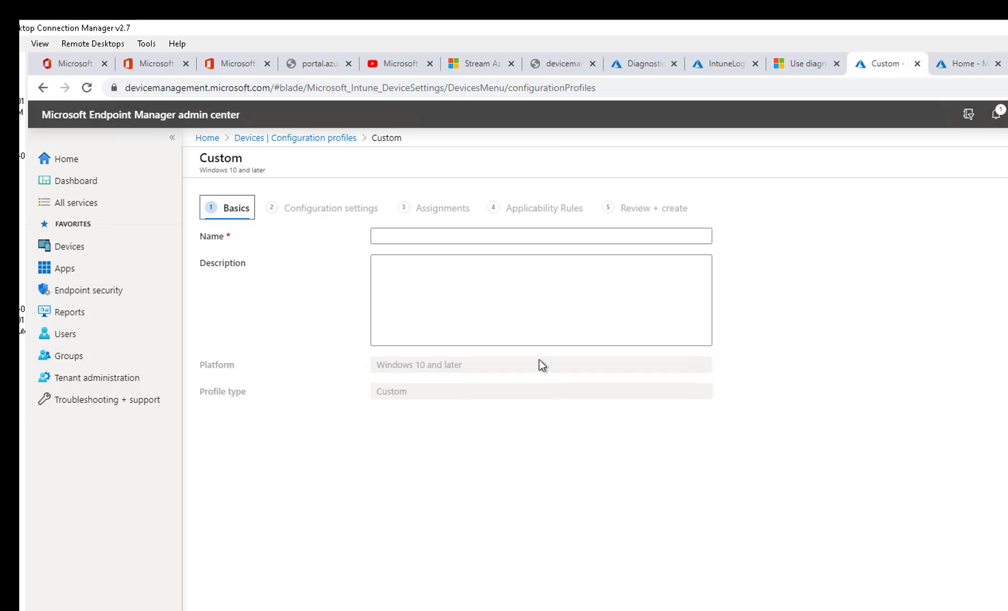
- Name the profile ComputerRename and enter the description "This profile will rename computer to serial number"
click(434, 237)
text(Computer)
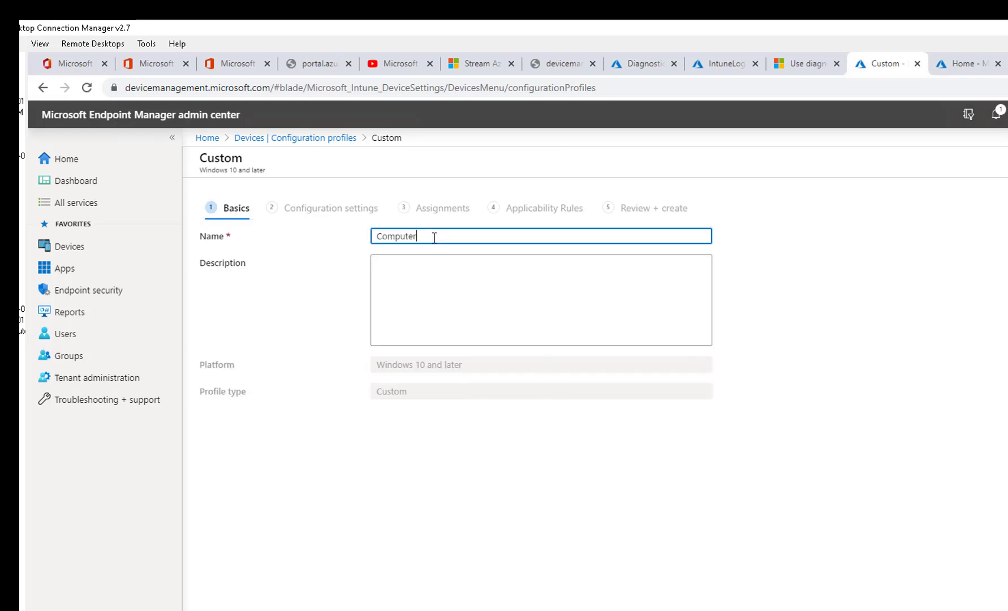
text(Rename)
click(479, 288)
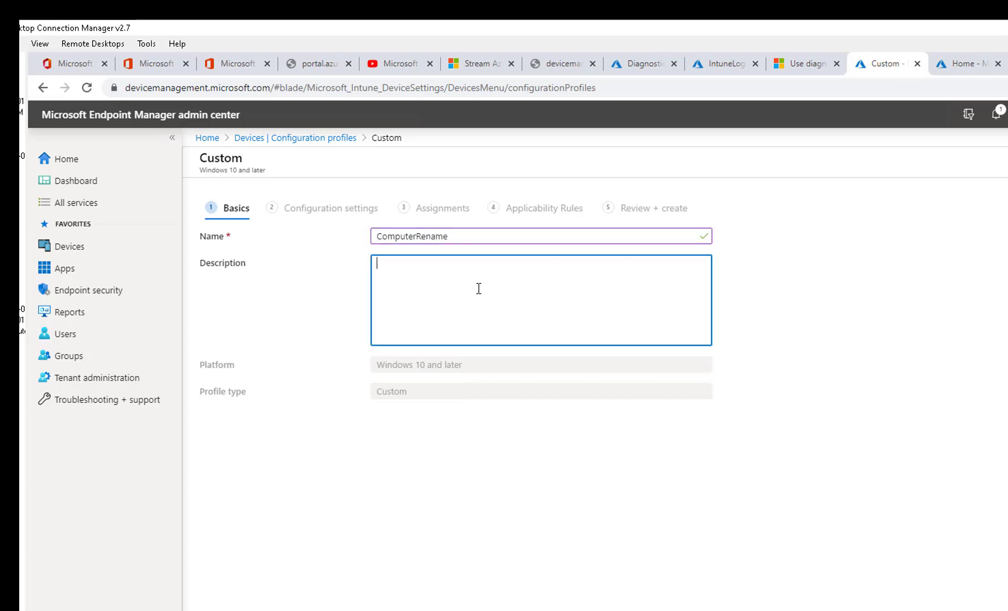
text(This profile will rename computers to)
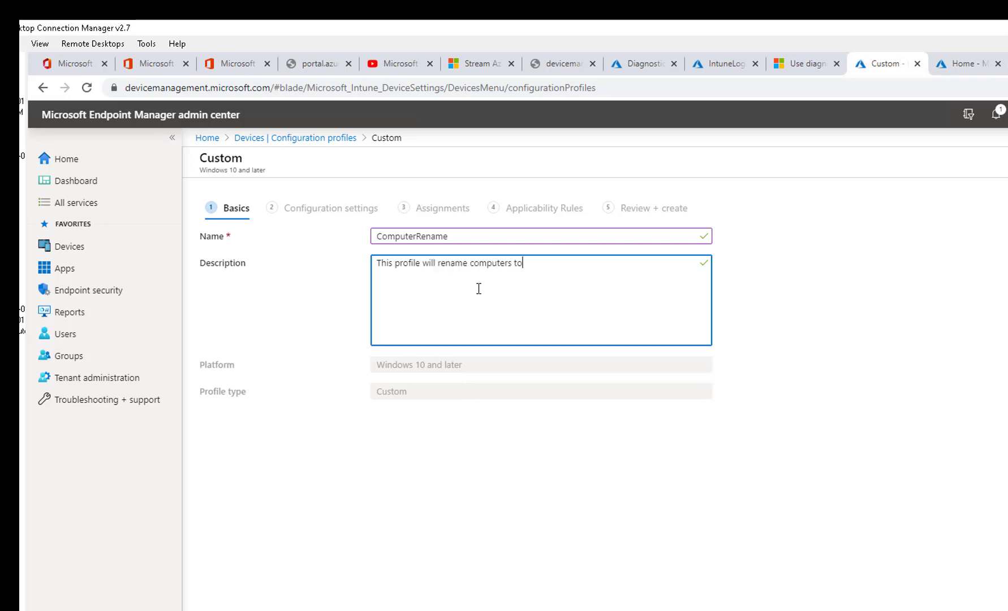
key(BackSpace)
key(BackSpace)
key(BackSpace)
key(BackSpace)
text(to )
text(ser)
text(vial)
key(BackSpace)
key(BackSpace)
text(ial number)
click(448, 542)
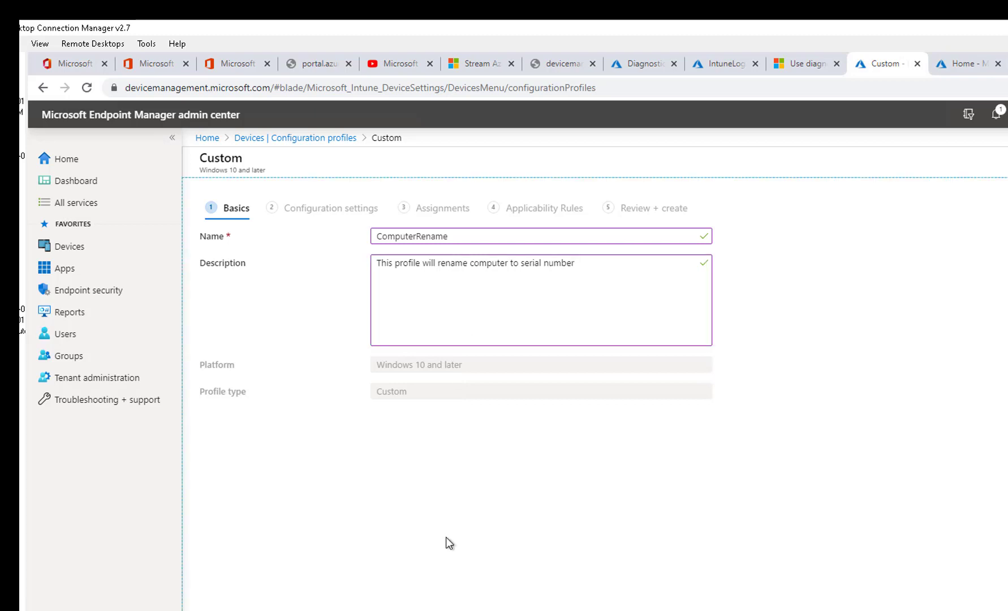
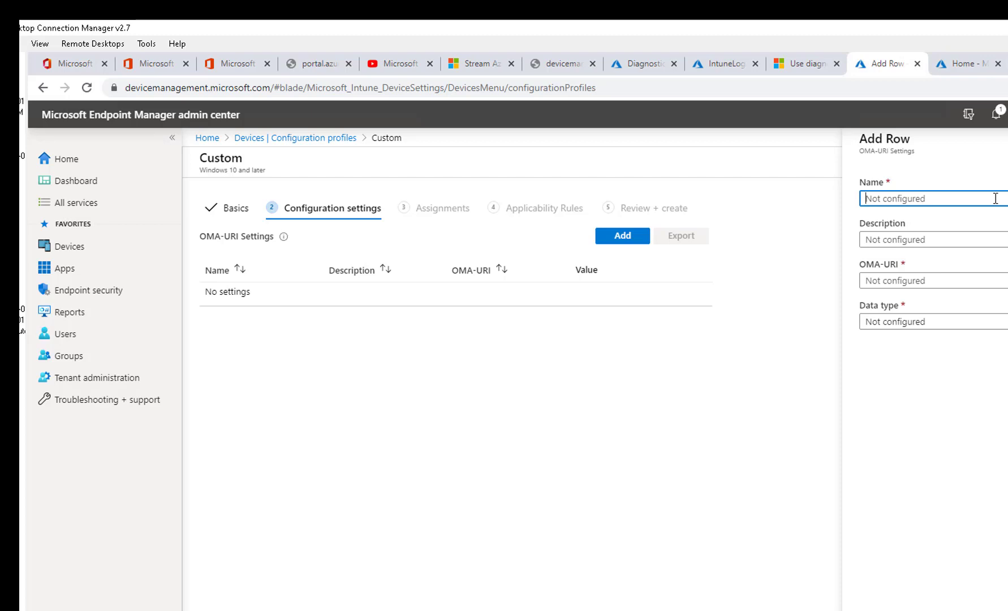
- Name the new OMA-URI setting "Comupter Rename" and leave its description empty
text(Comupter Rename)
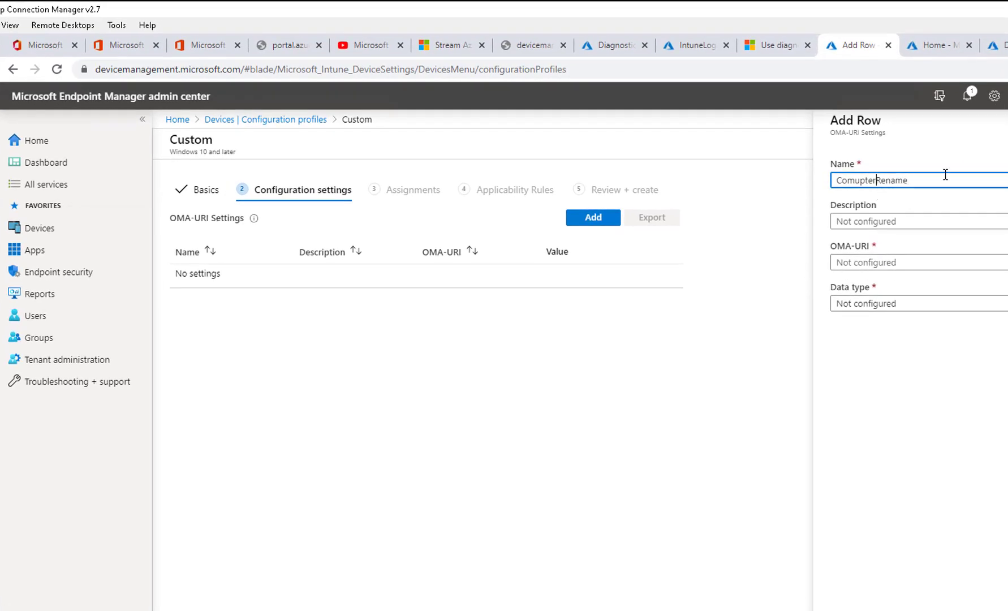
click(969, 210)
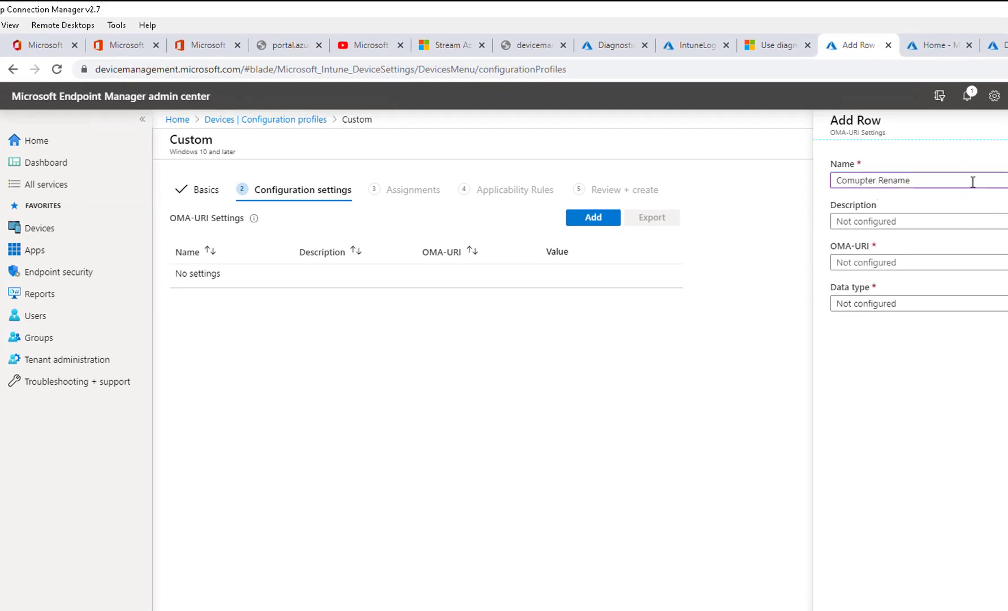
click(880, 181)
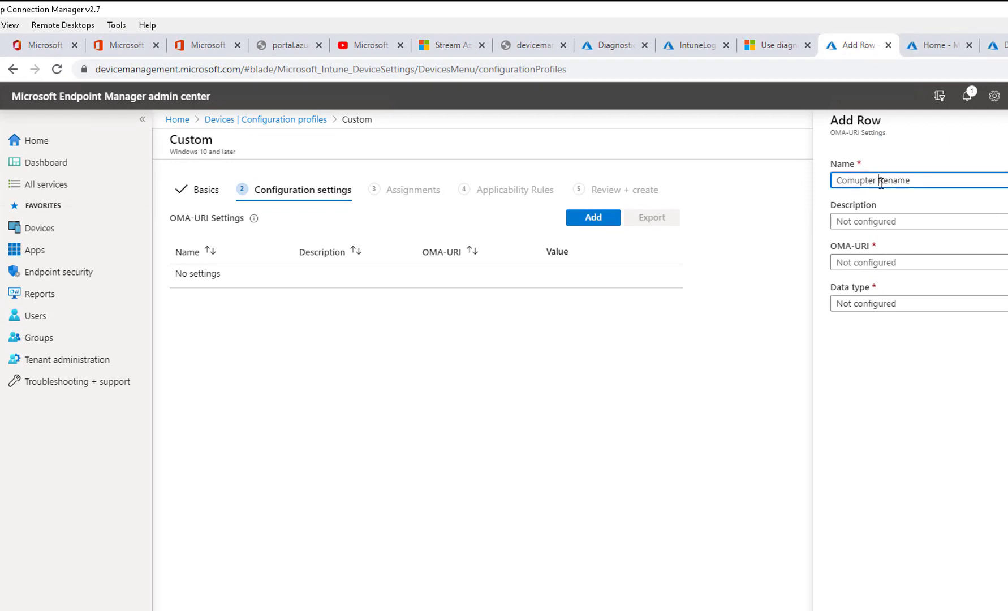
click(896, 197)
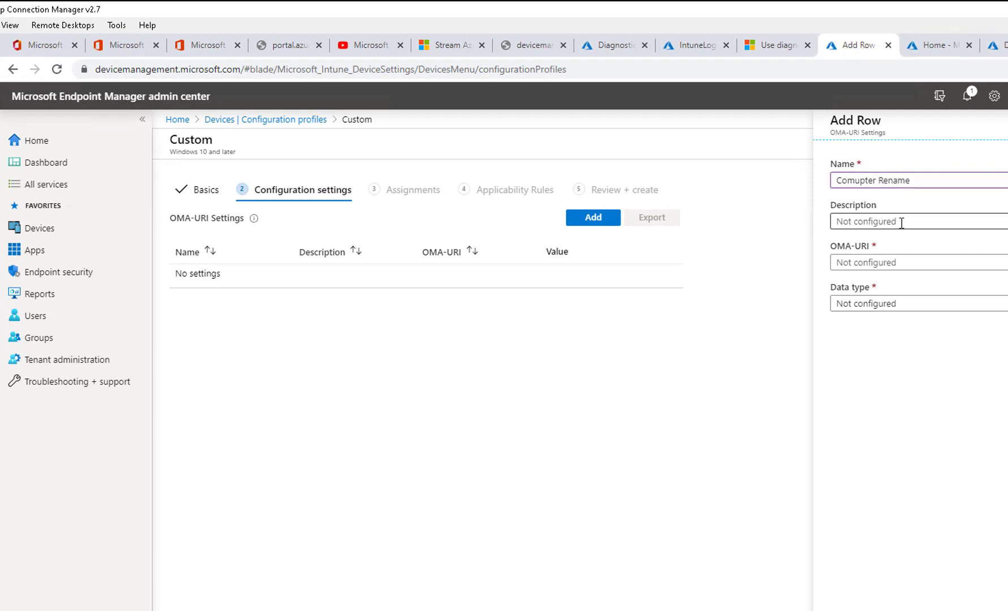
click(905, 222)
click(914, 428)
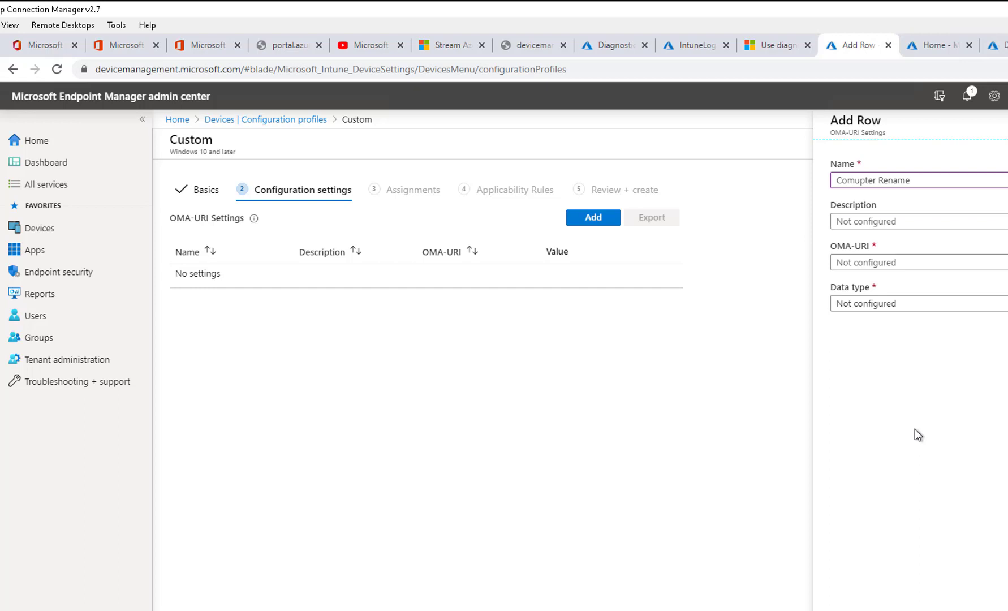
- Set the OMA-URI path to ./Device/Vendor/MSFT/Accounts/domain/ComputerName
click(861, 263)
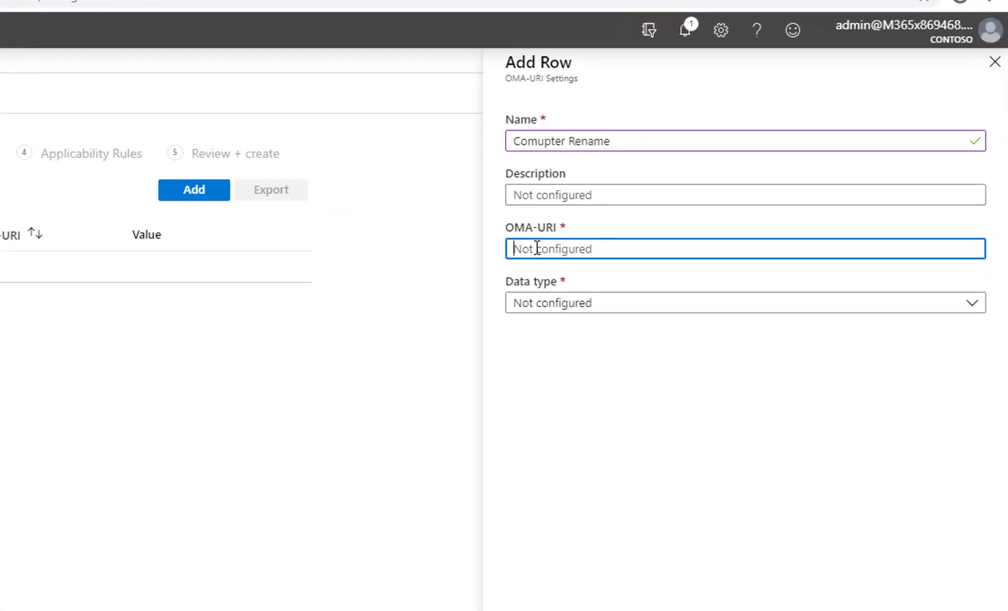
text(.)
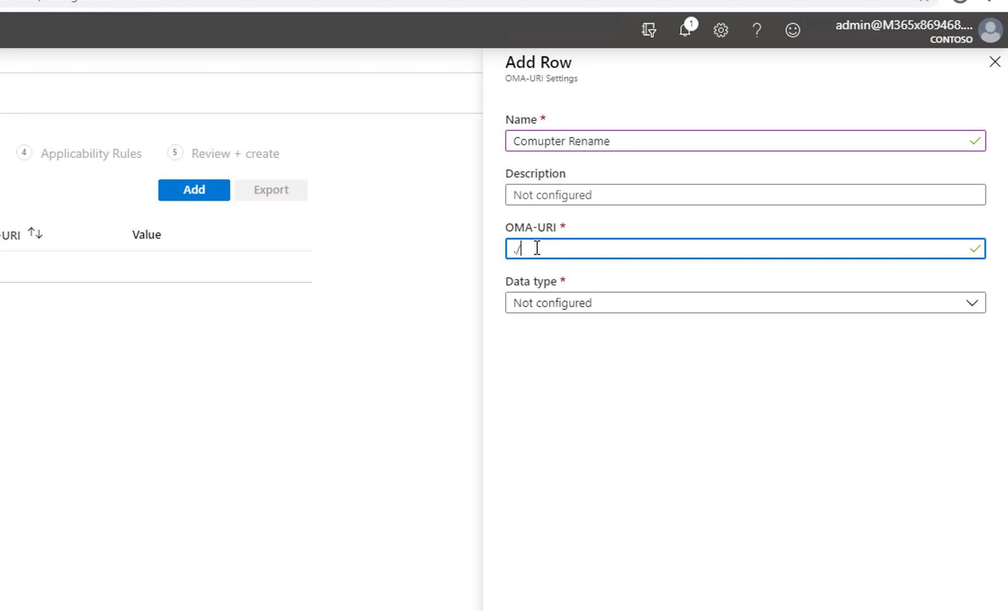
text(/Device/Vendor)
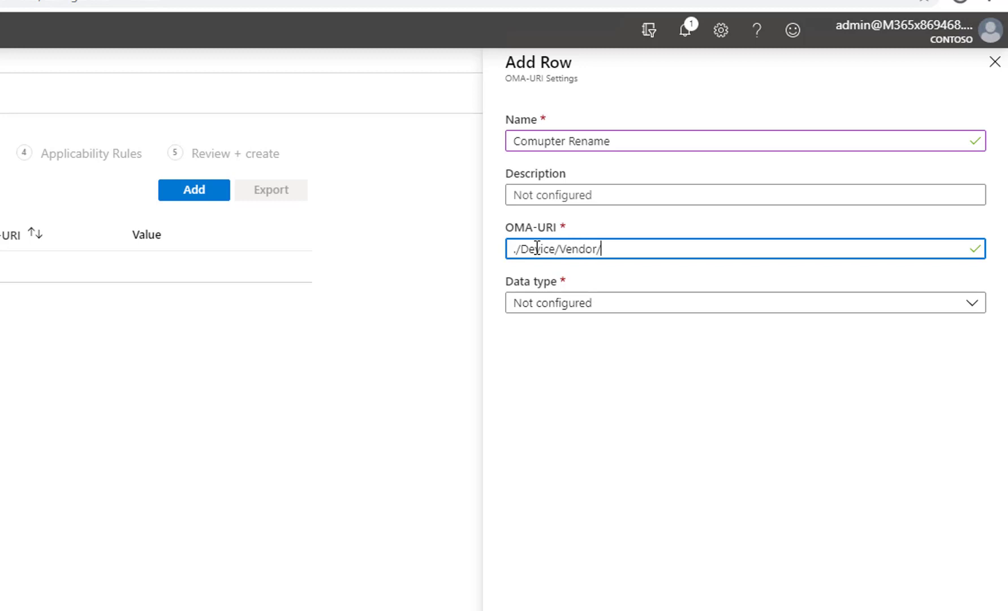
text(/MSFT/Accounts)
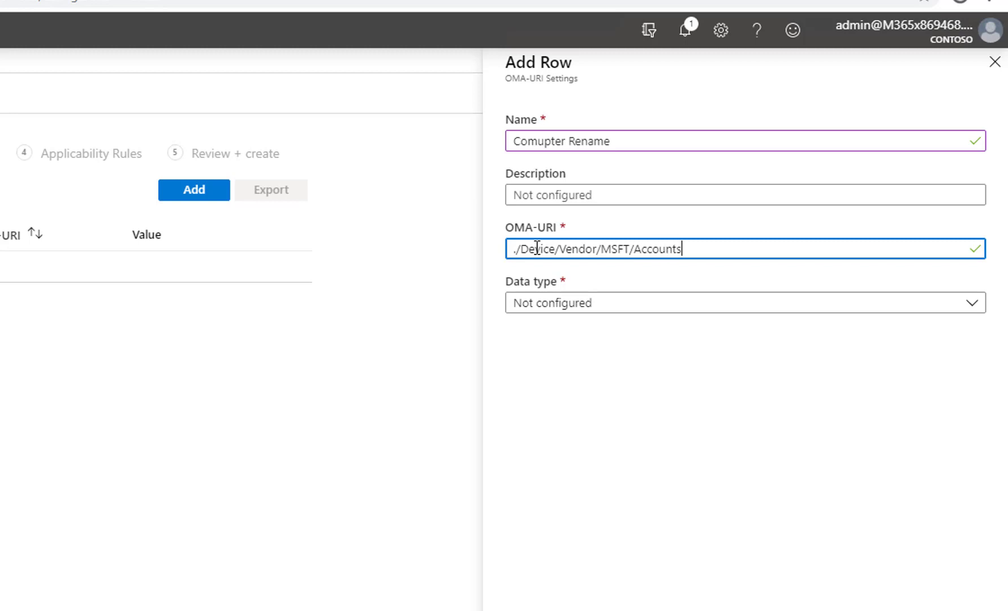
text(/domain/Com)
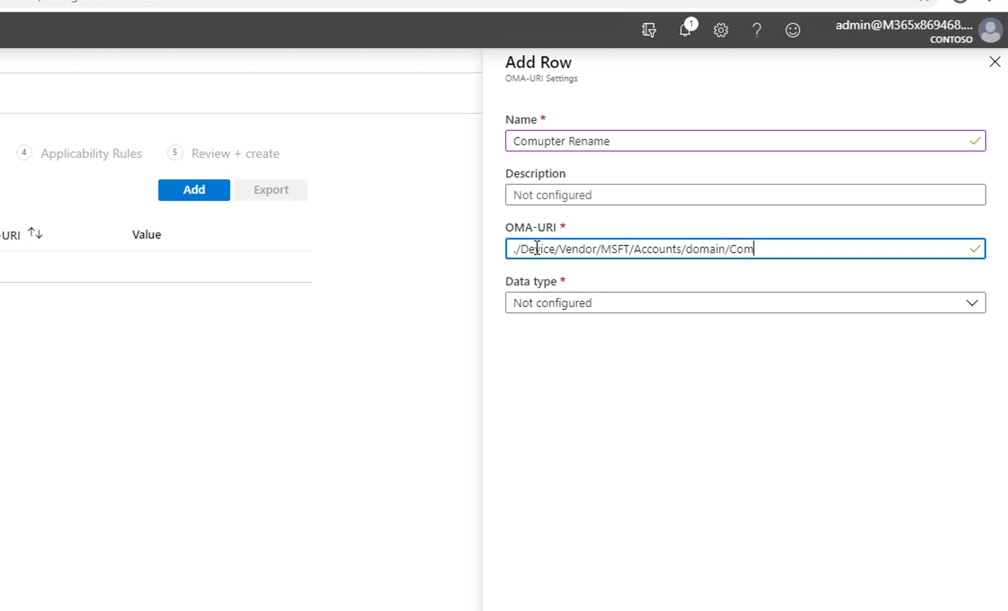
text(puterName)
- Set the data type to String with the value CLOUD-%SERIAL% and add the OMA-URI row to the profile
click(606, 311)
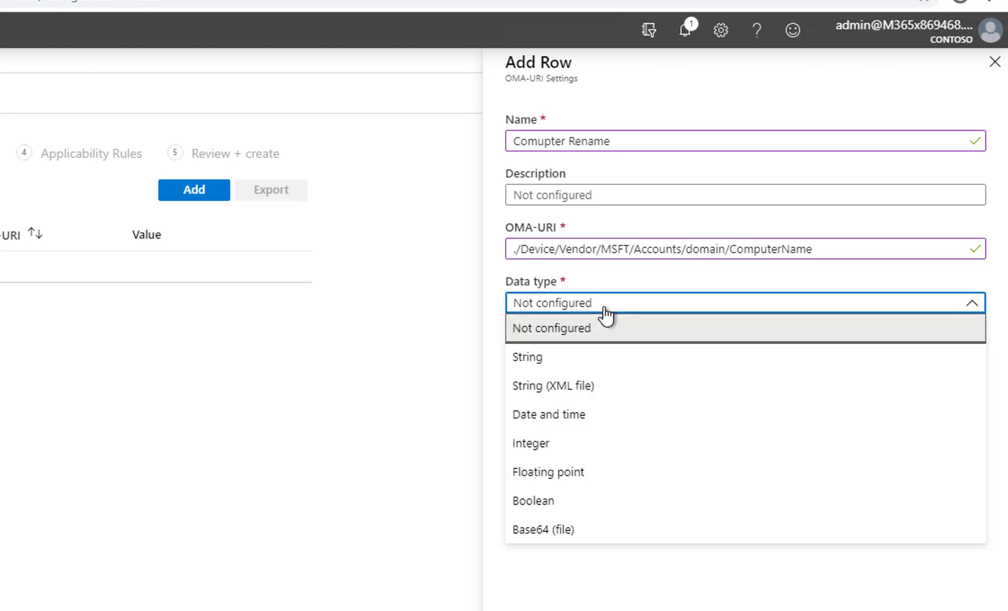
click(535, 362)
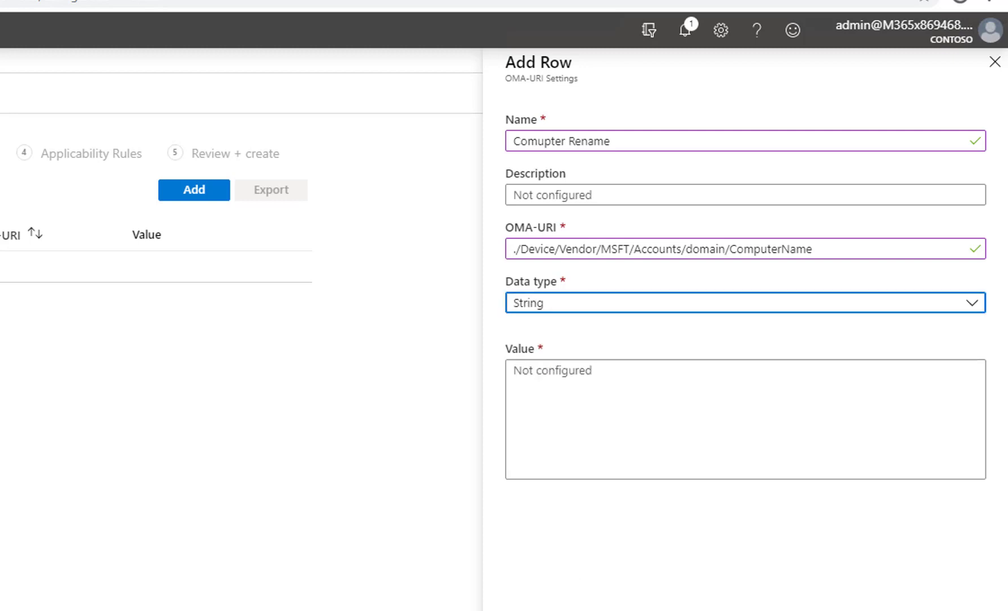
click(596, 391)
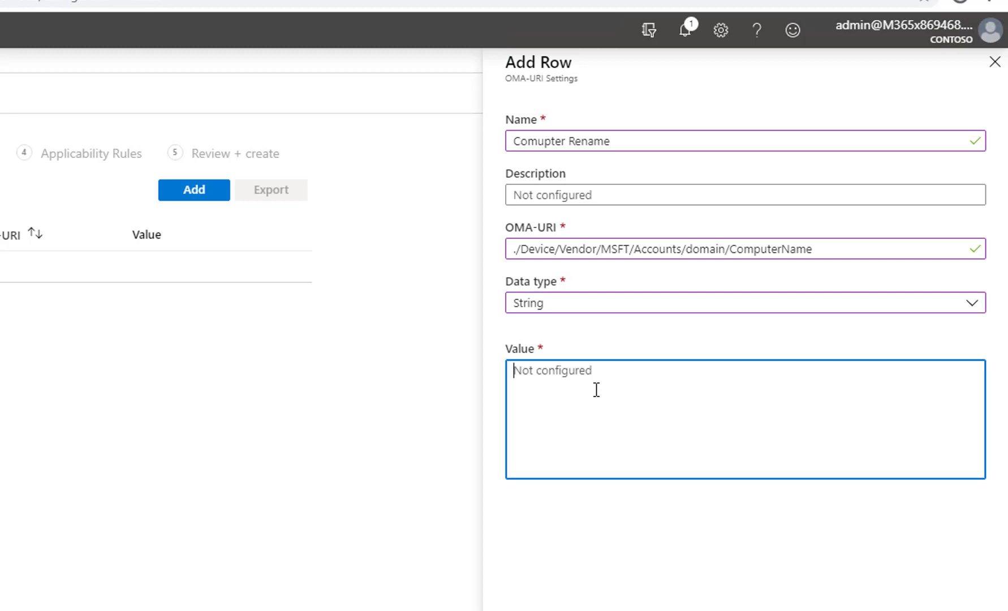
text(CLOUD)
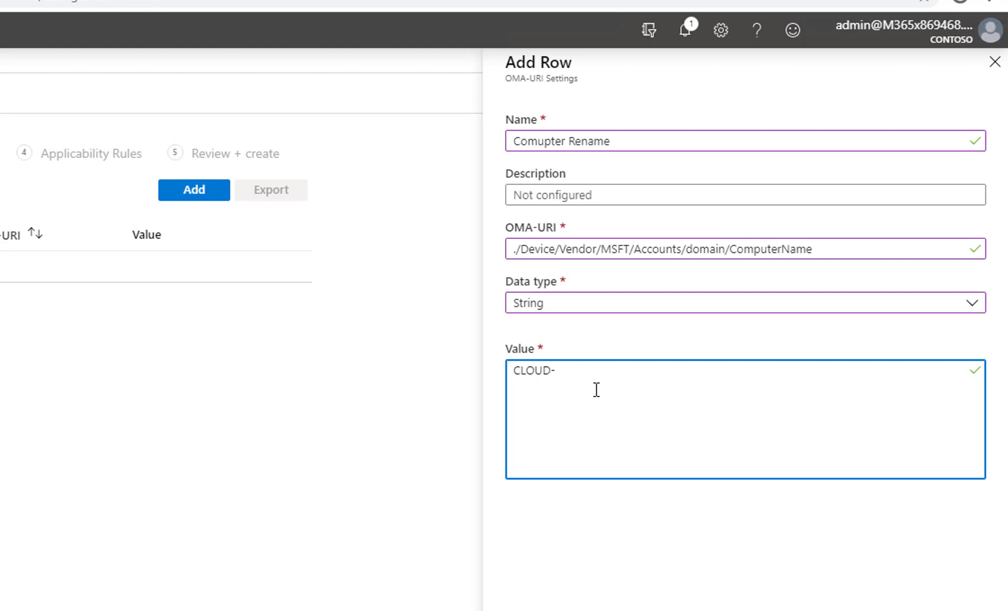
text(-%SERIAL%)
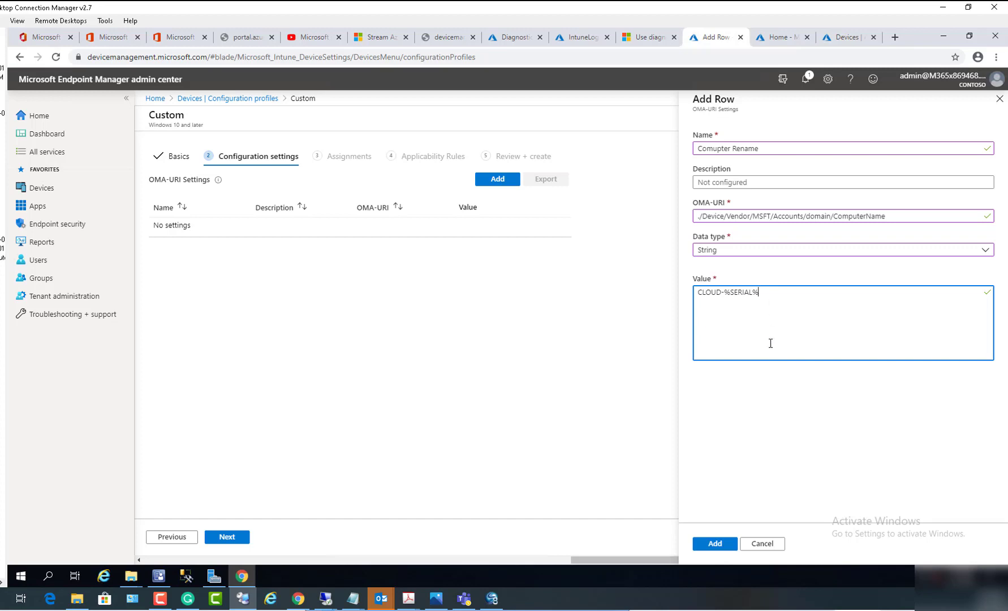
click(746, 431)
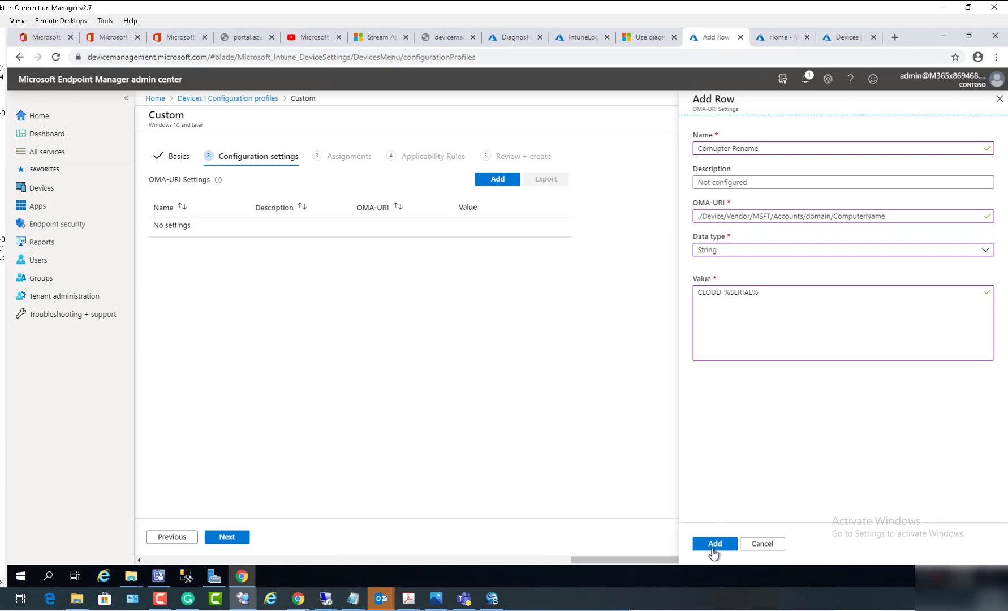
click(712, 546)
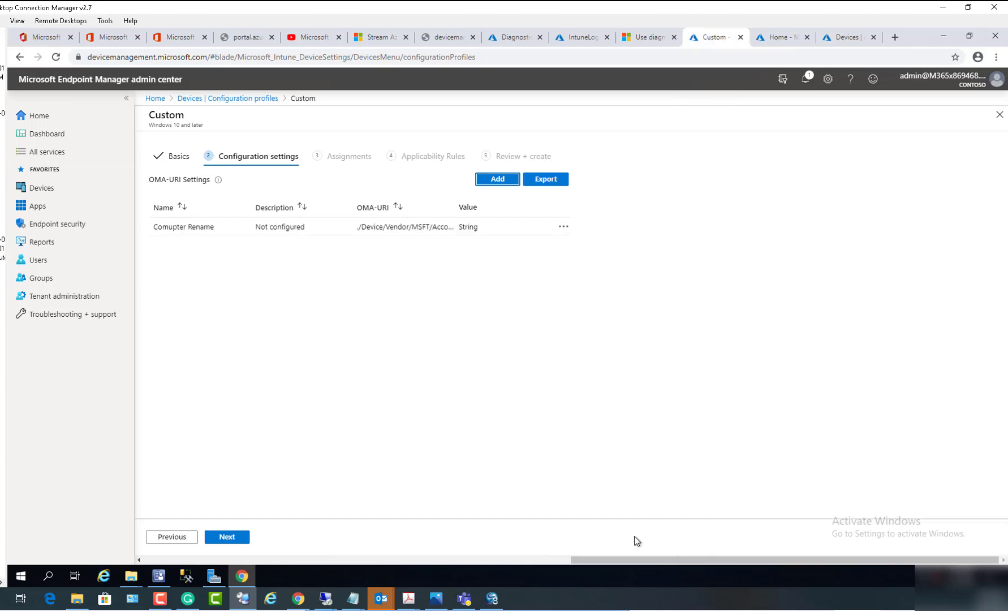
- Assign the profile to the ComputerRename group as an included group
click(232, 538)
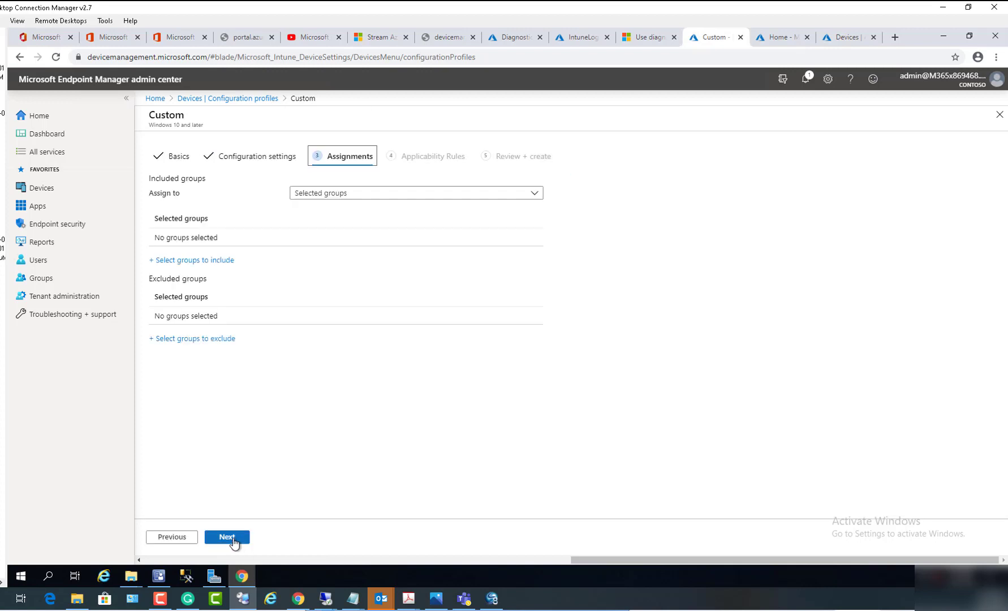
click(233, 539)
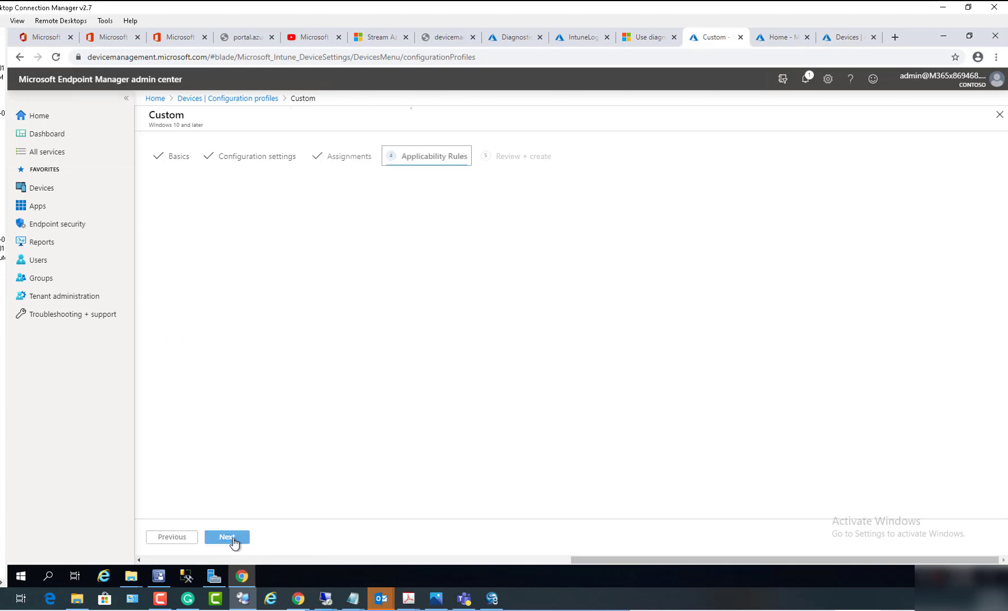
click(180, 538)
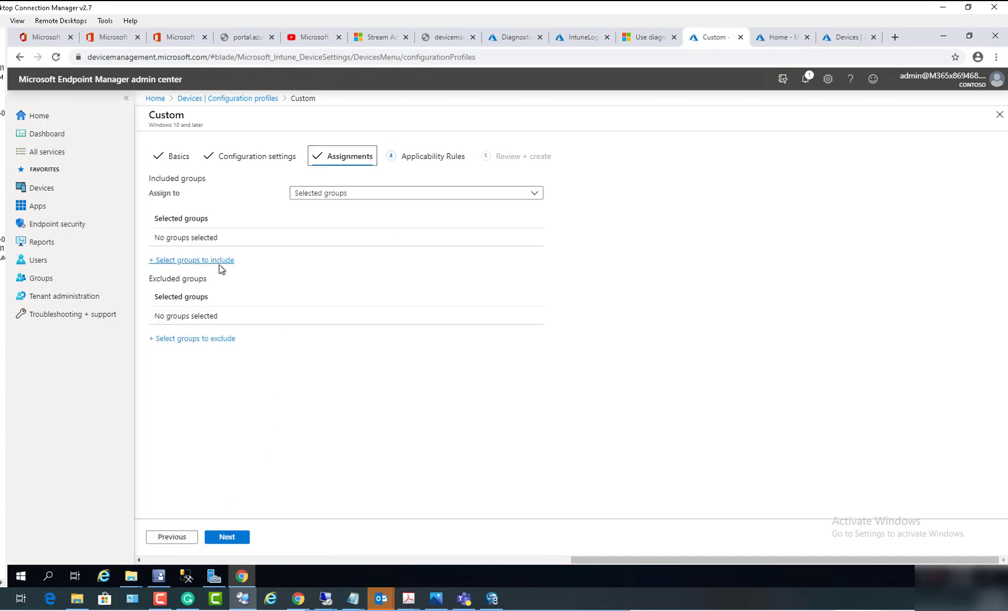
click(202, 261)
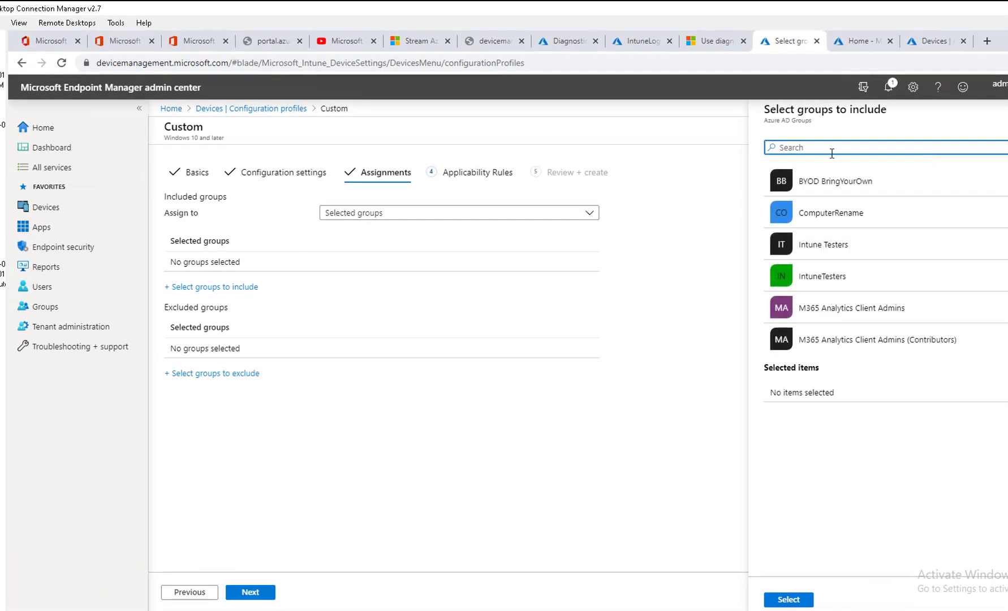
click(842, 218)
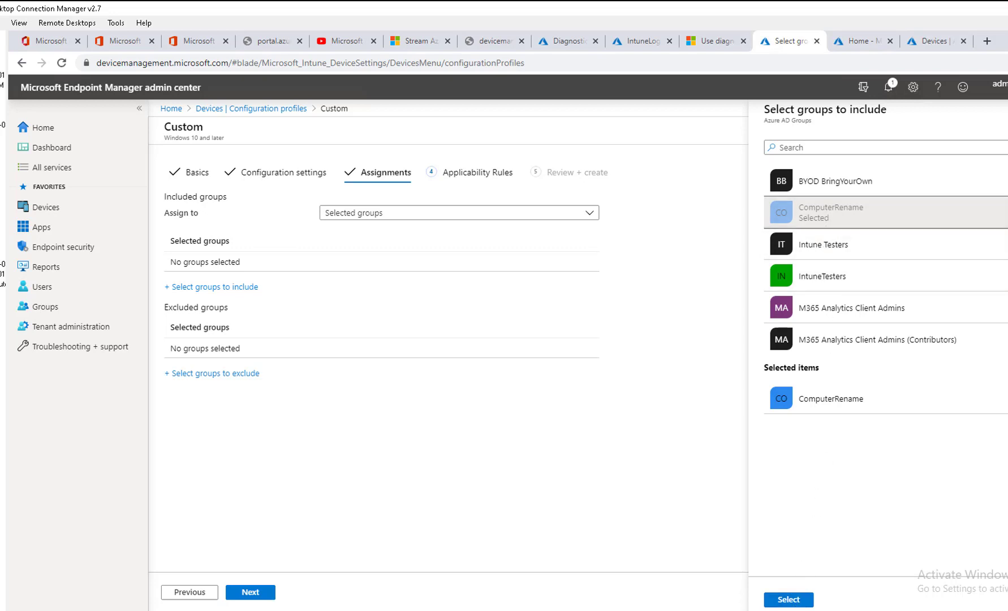
click(798, 605)
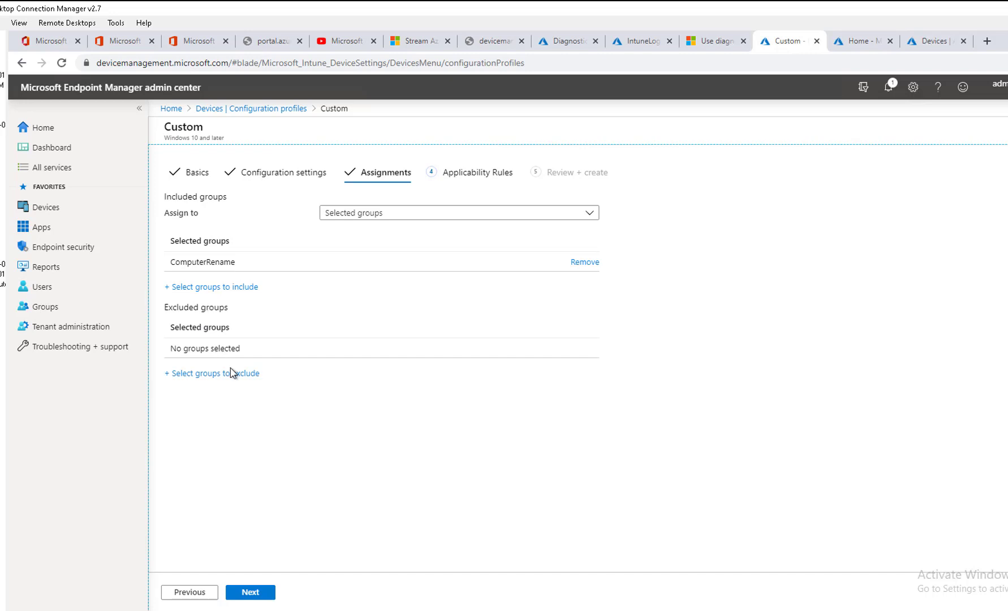
- Leave the applicability rules empty and create the ComputerRename profile
click(254, 590)
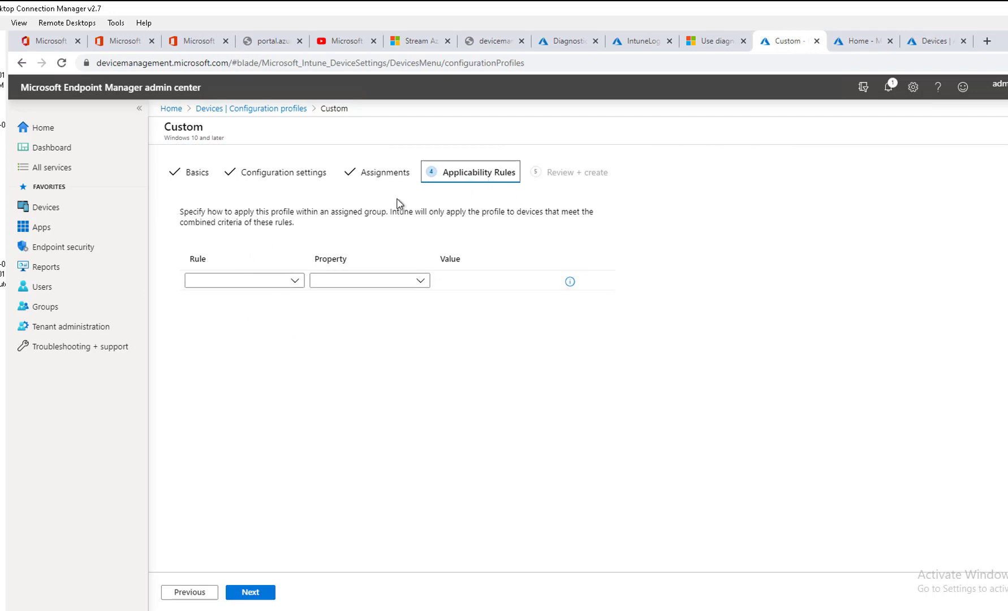
click(292, 282)
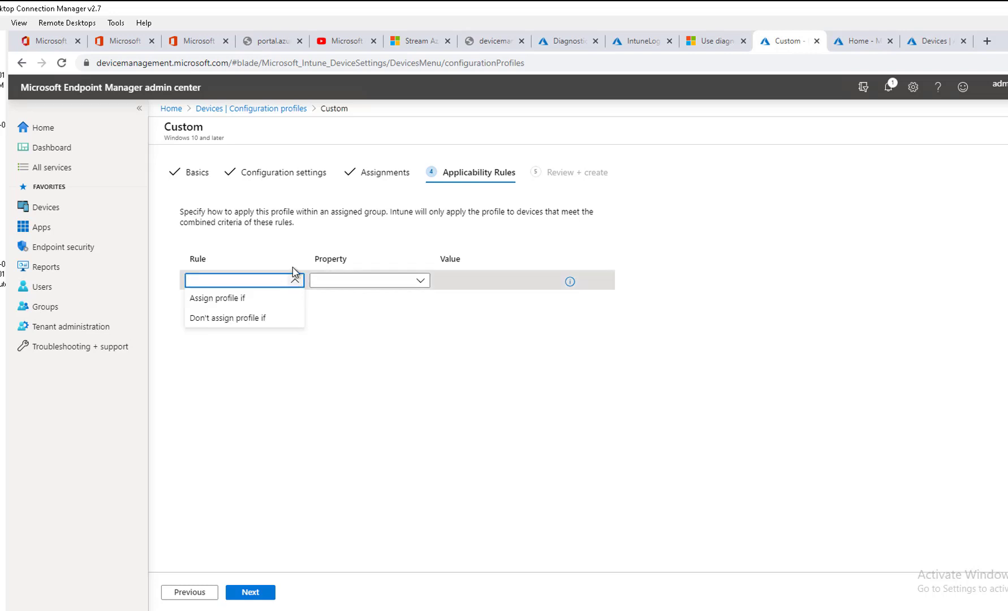
click(293, 255)
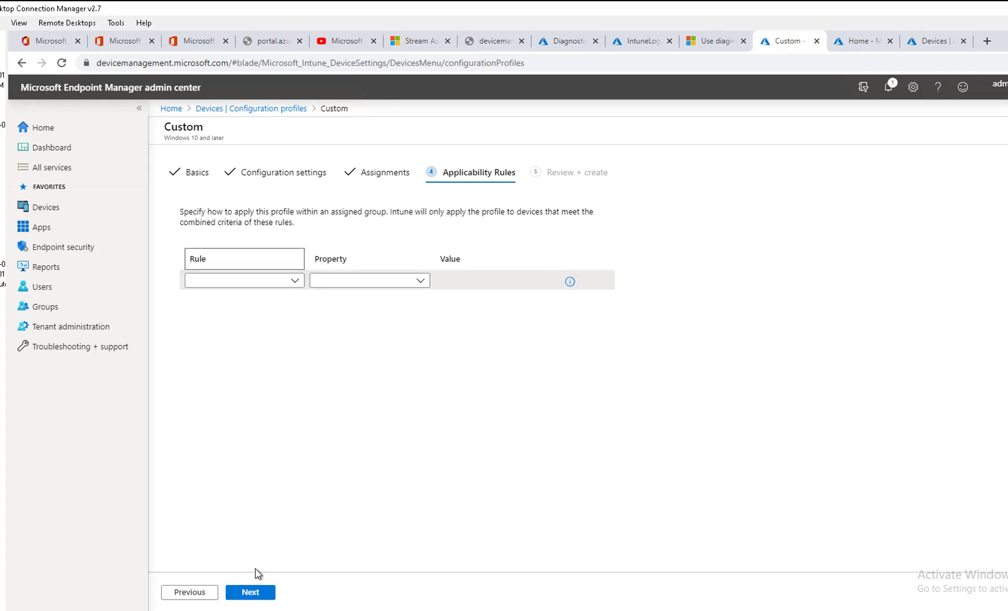
click(257, 594)
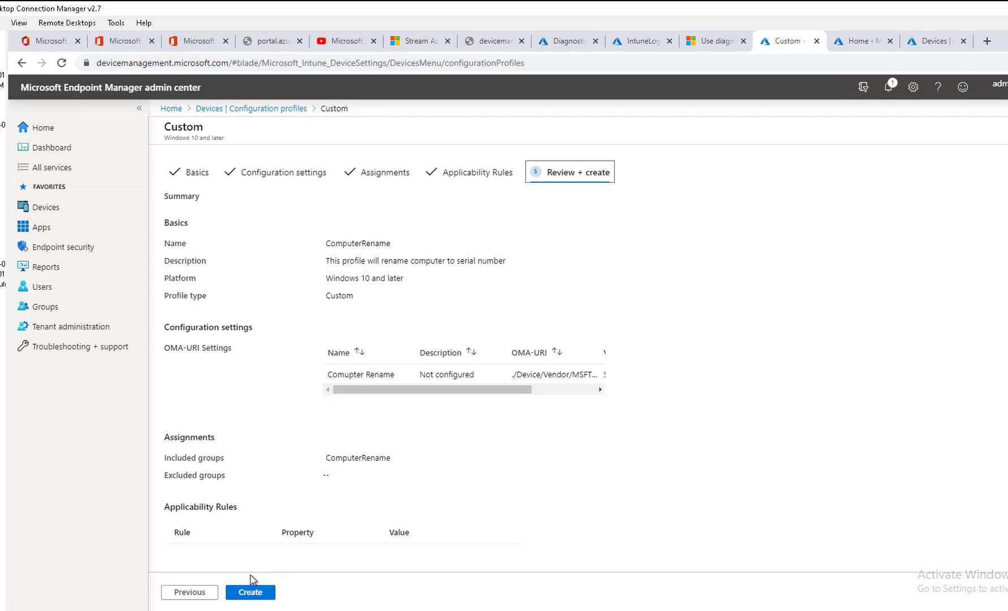
click(250, 592)
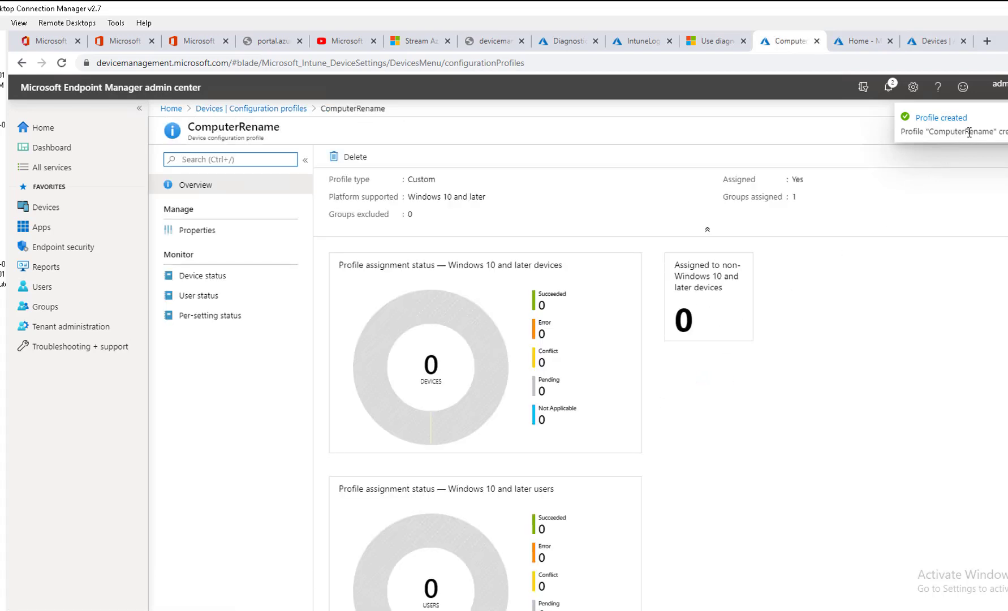
- Open the ComputerRename profile from the device configuration profiles and review its assignment status overview
click(60, 209)
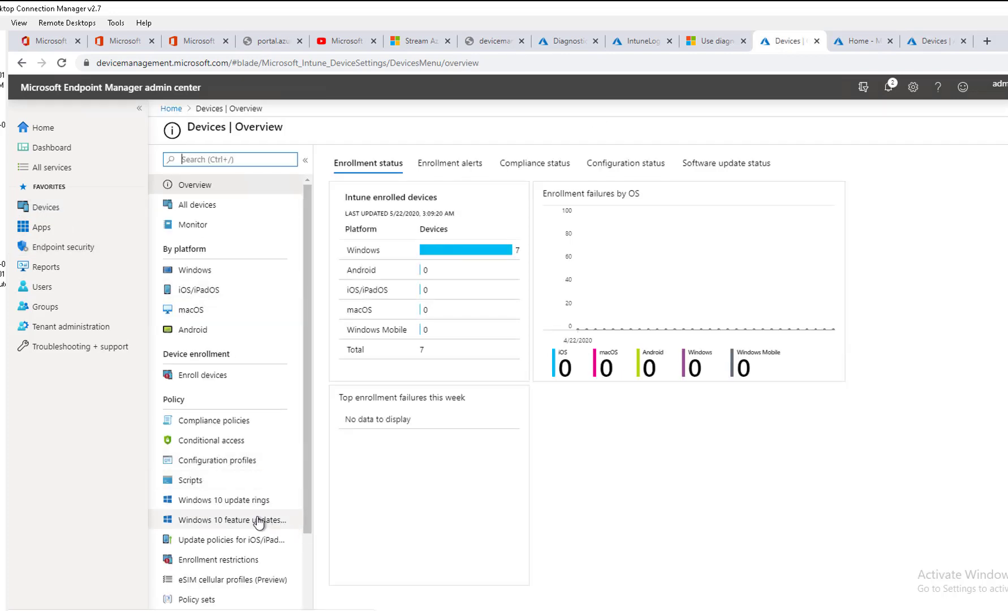
click(226, 461)
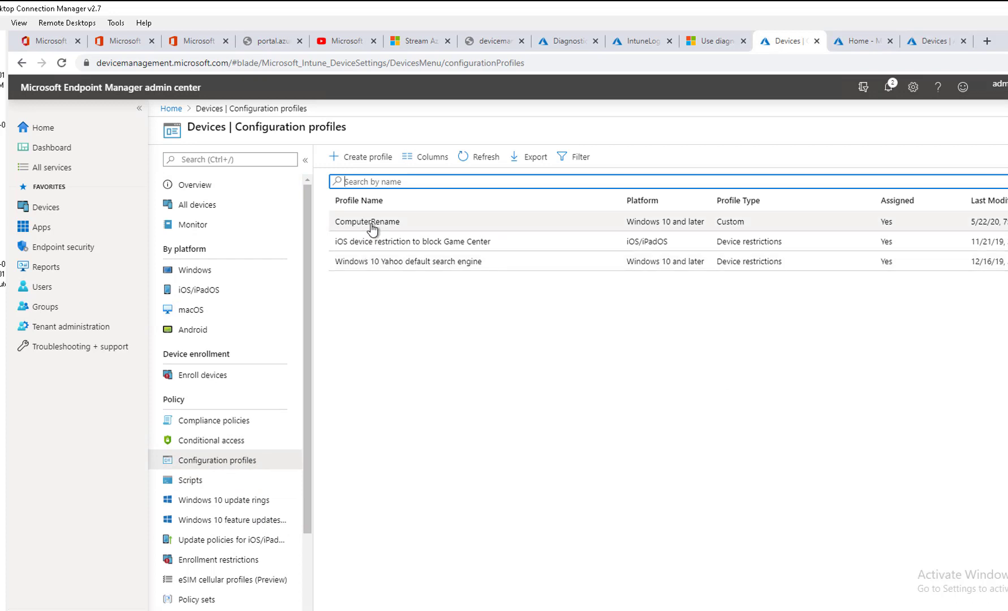
click(371, 225)
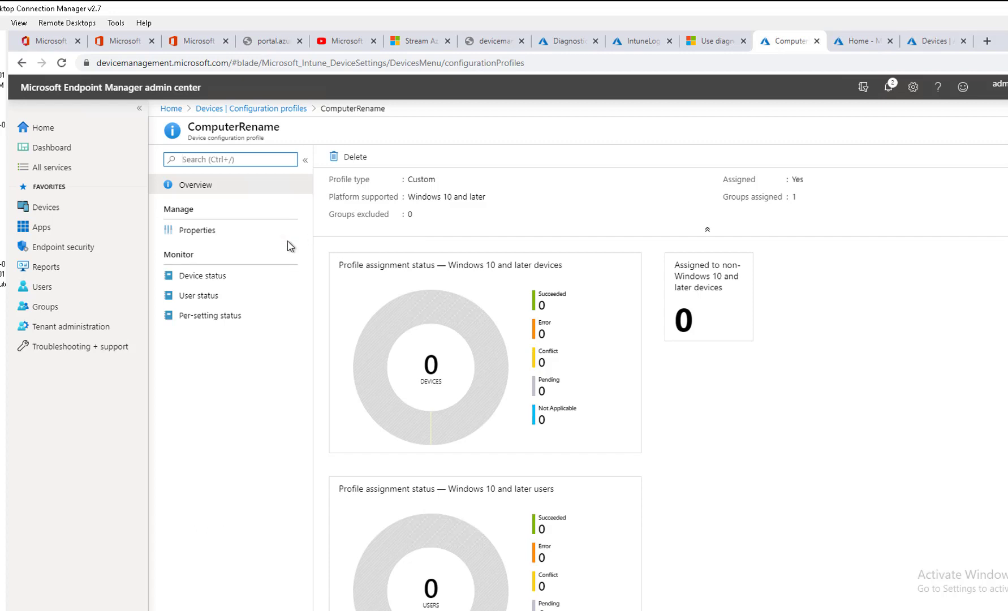
- Search the groups for "com", open the ComputerRename group and review its direct members
click(46, 211)
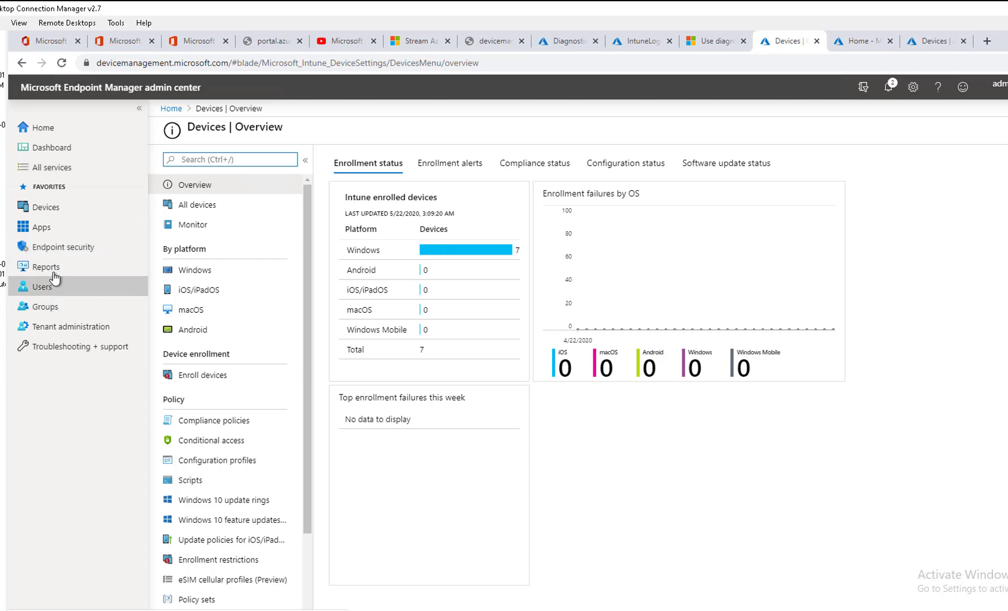
click(53, 147)
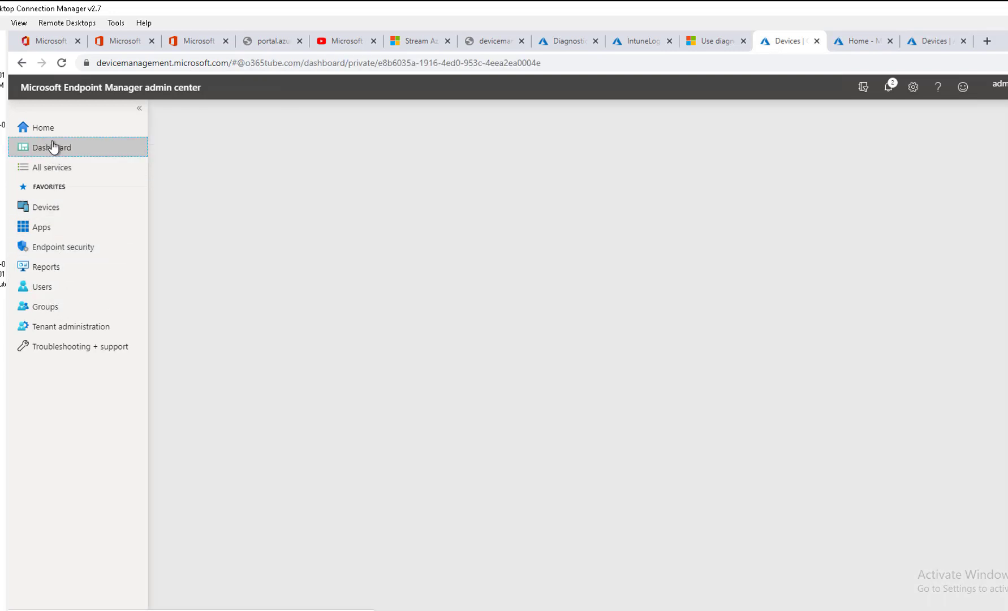
click(54, 306)
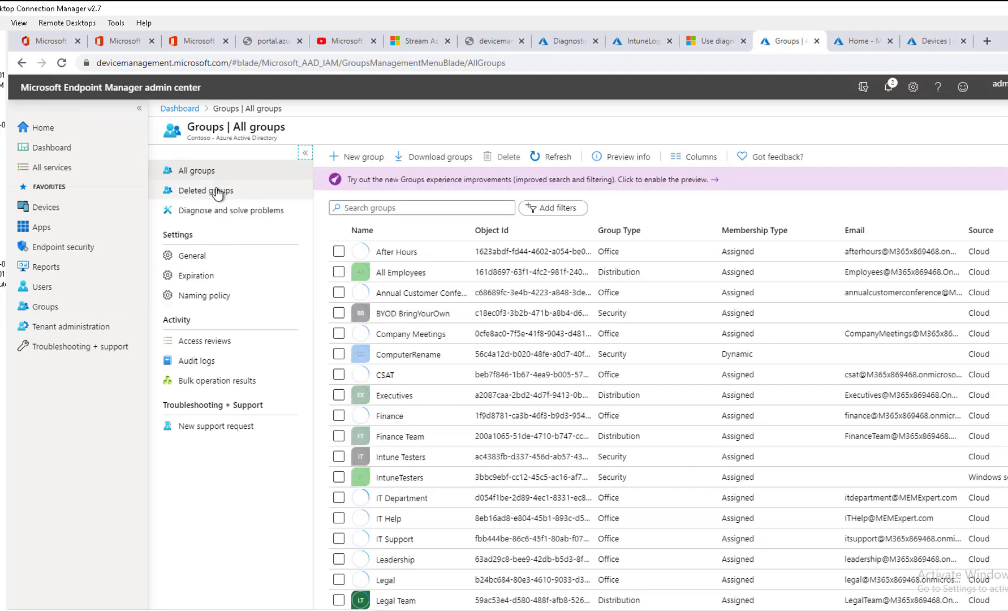
click(409, 207)
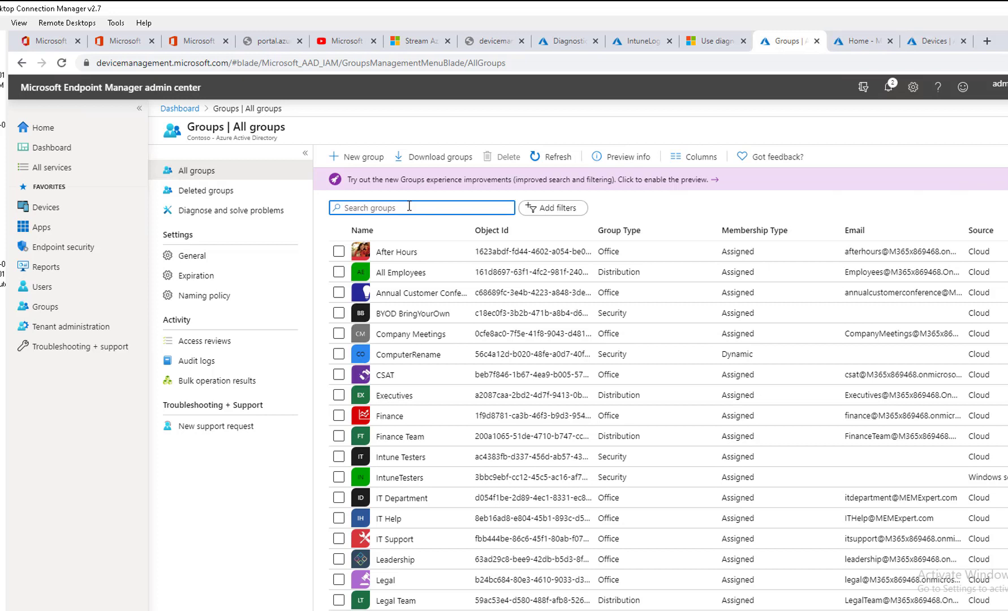
text(com)
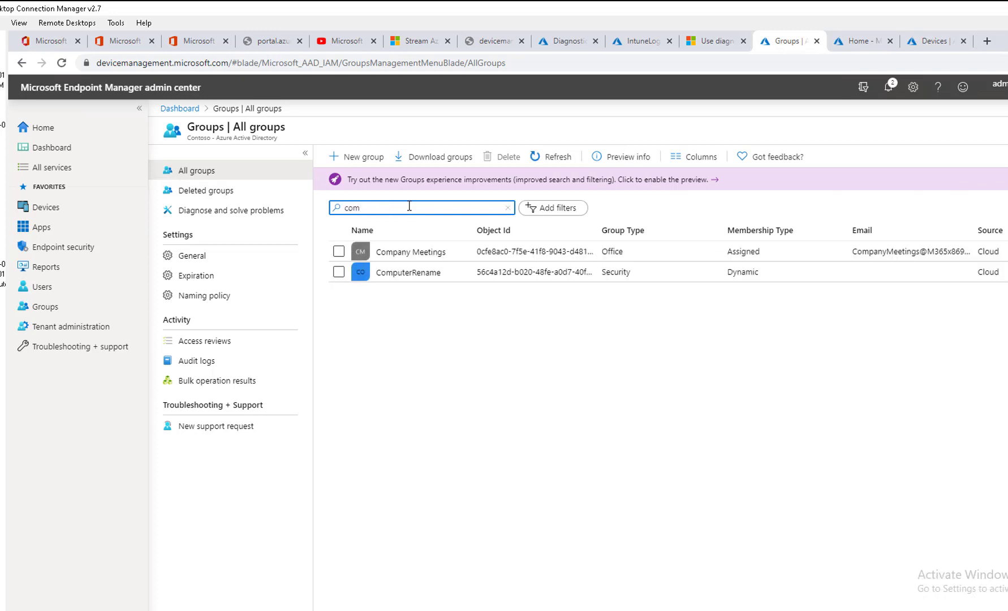
click(388, 274)
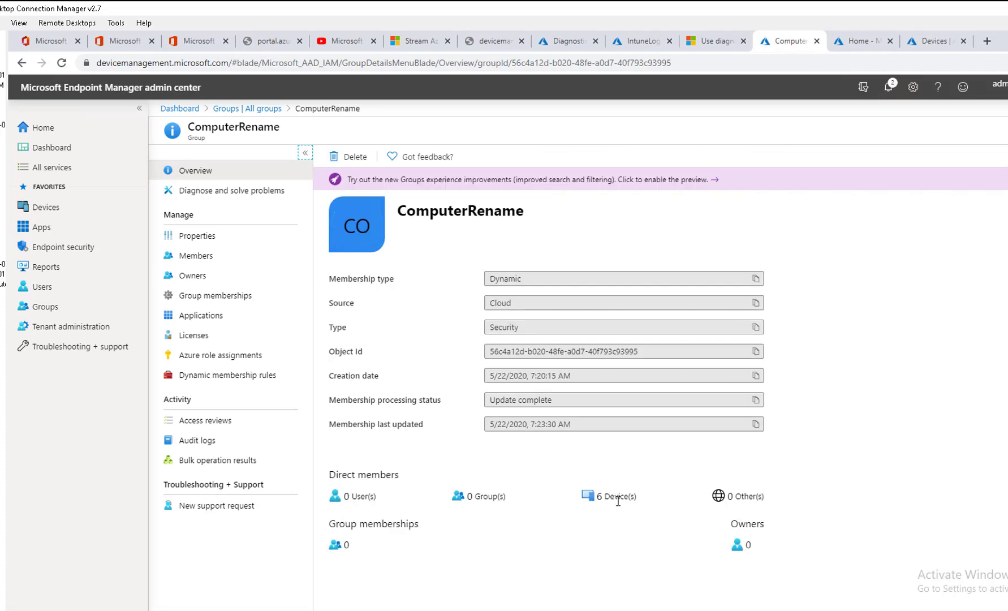
click(214, 261)
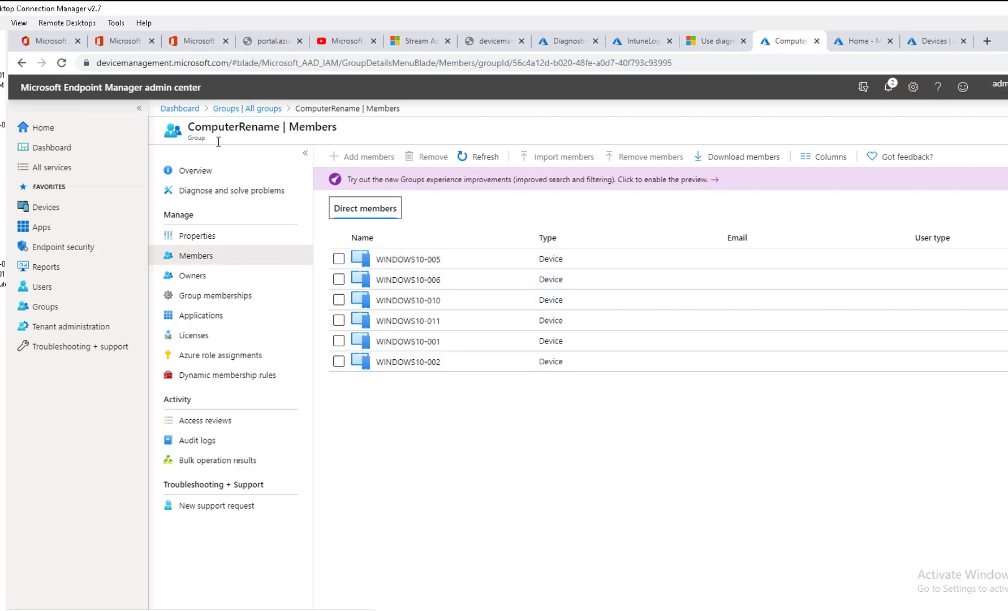
- Open the ComputerRename device configuration profile and review its device status and its properties
click(62, 209)
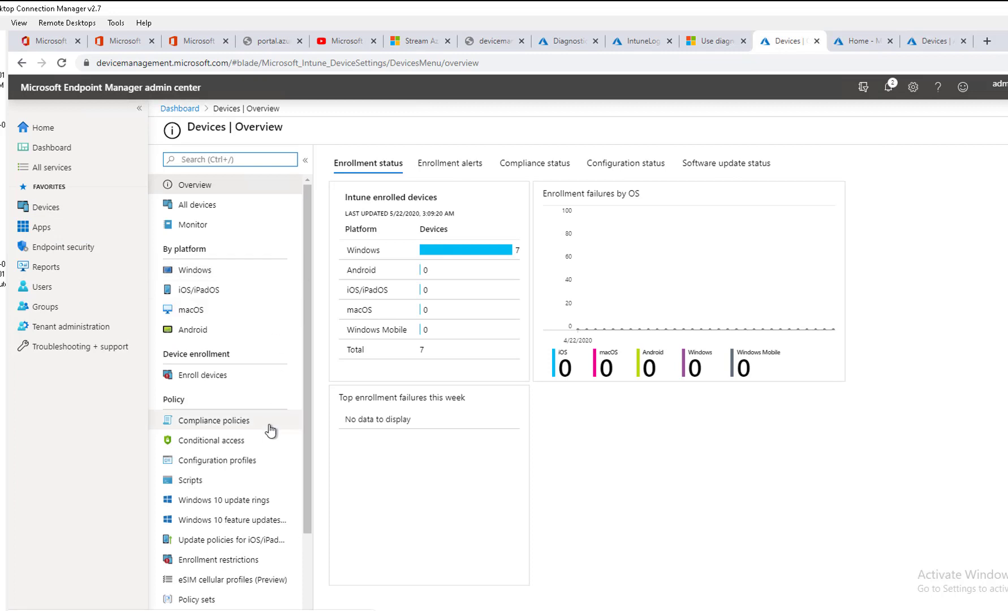
click(49, 208)
click(242, 422)
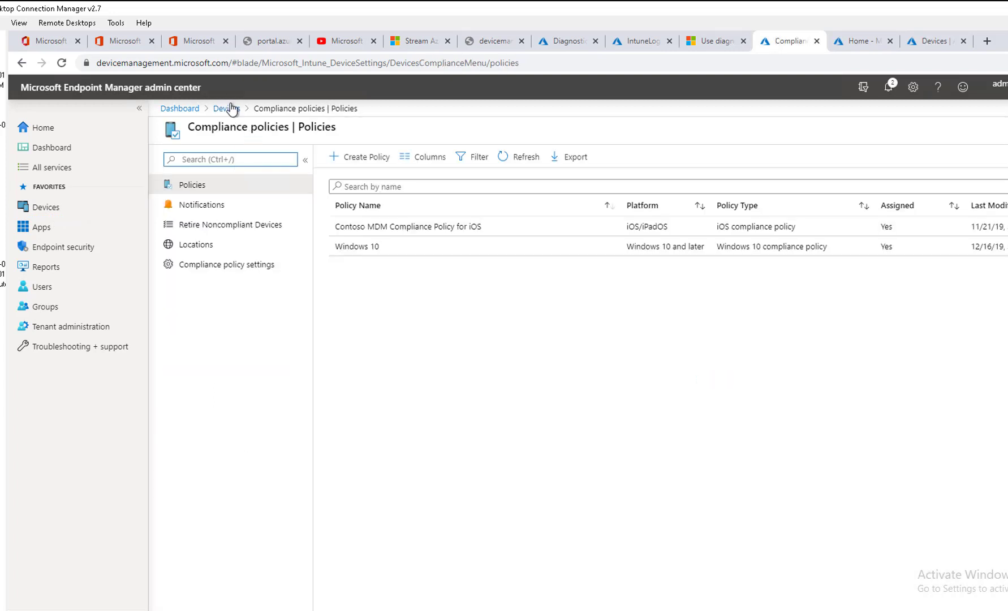
click(228, 108)
click(235, 463)
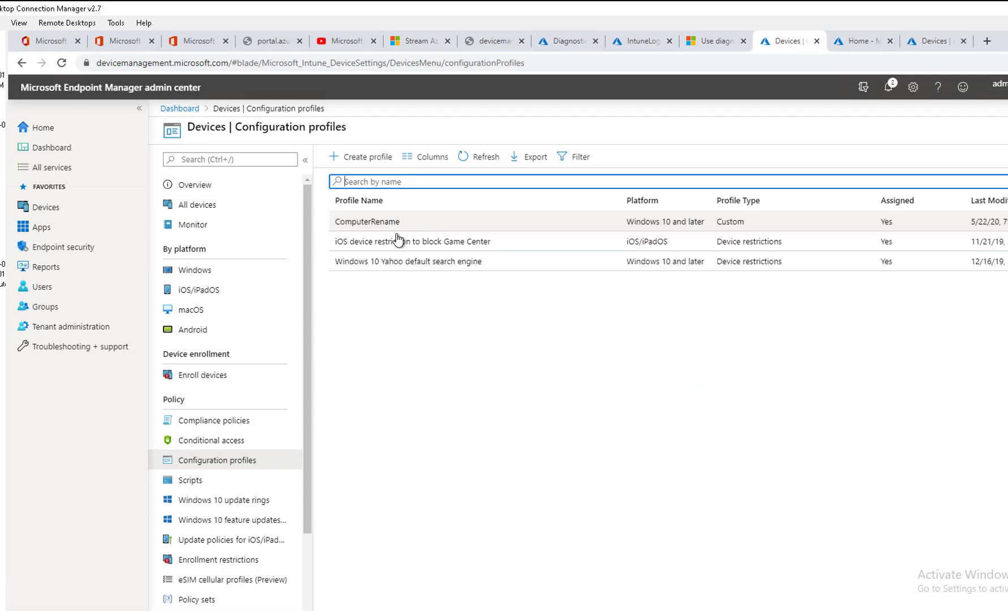
click(373, 224)
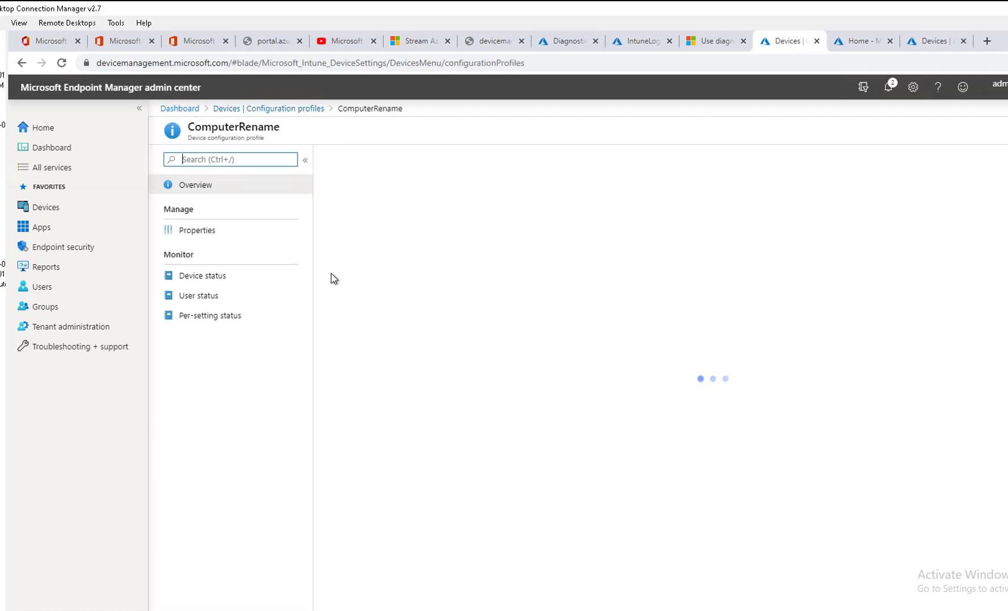
click(206, 278)
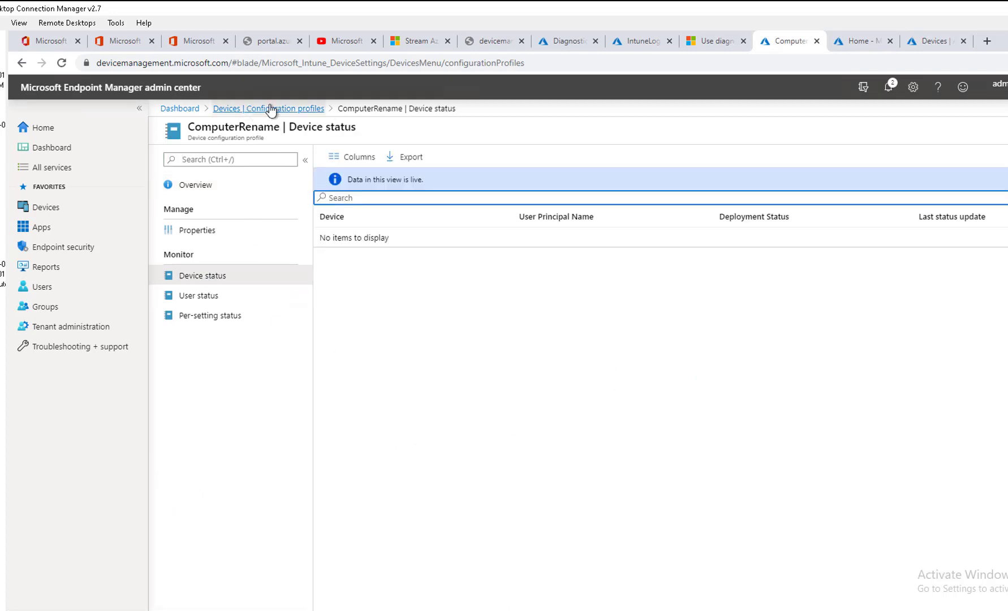
click(208, 232)
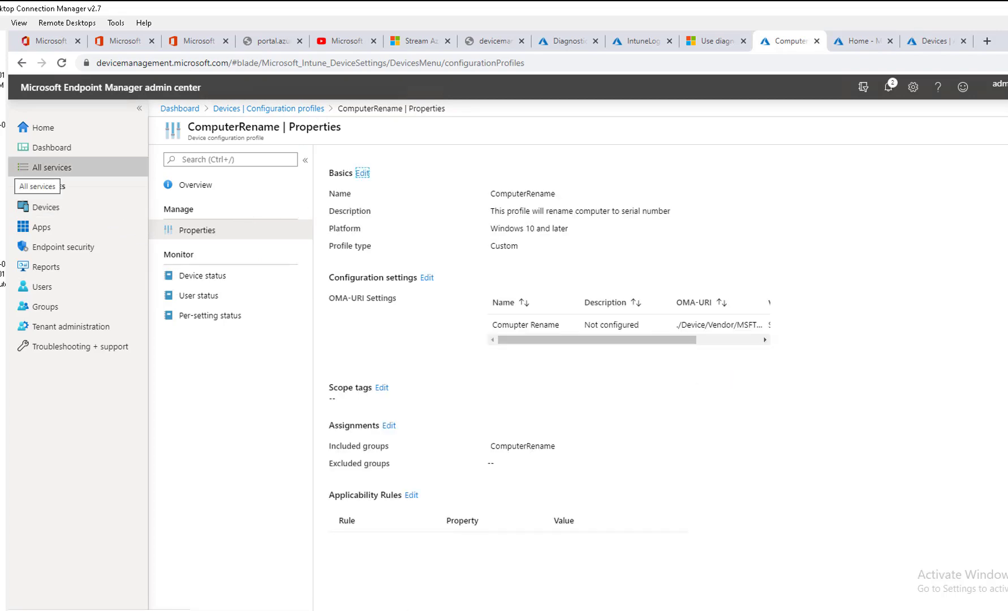
- Bring up the list of all enrolled devices that is already open in another browser tab
click(1, 173)
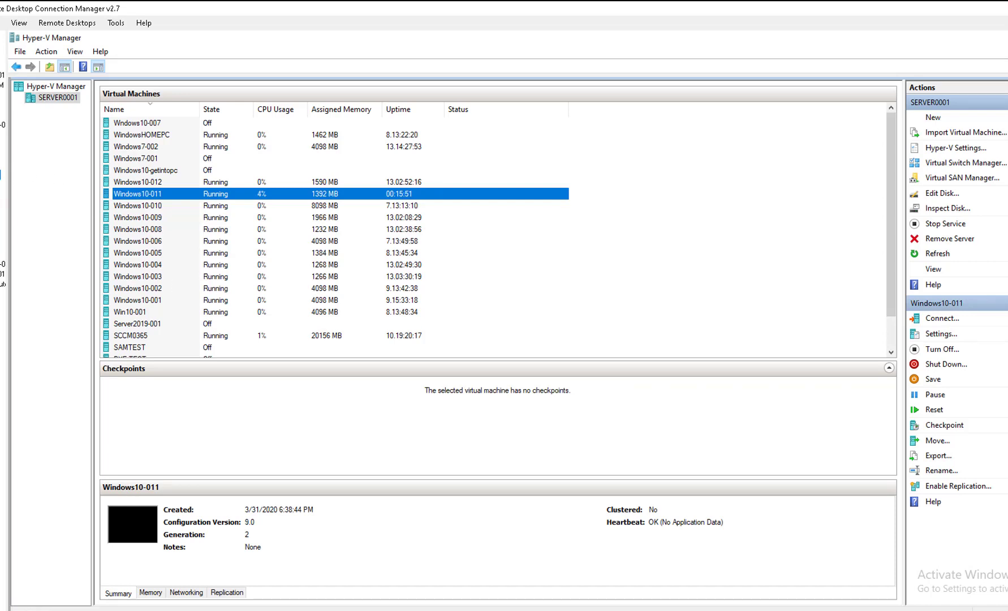
click(2, 80)
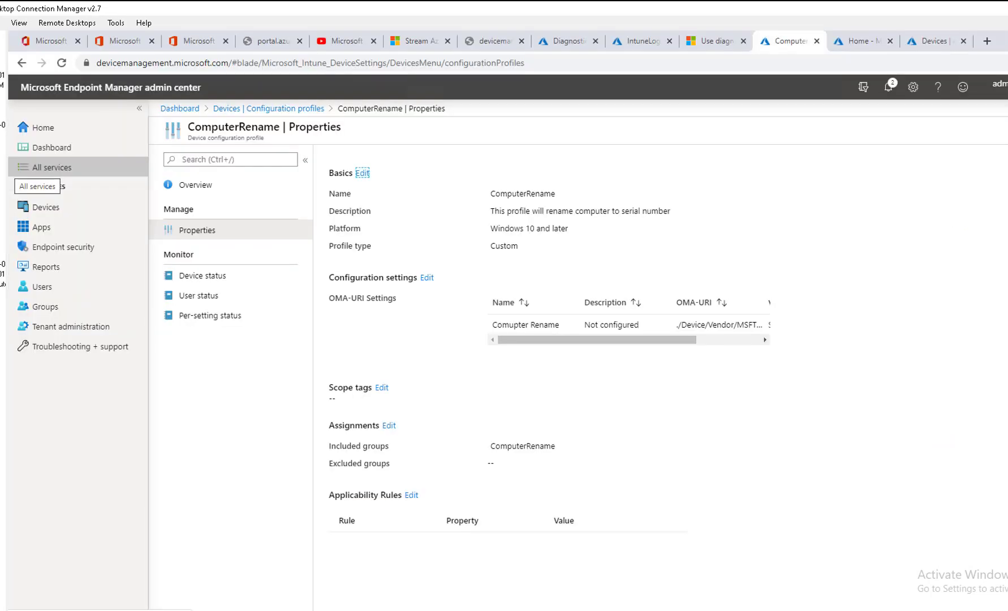
click(864, 44)
click(924, 45)
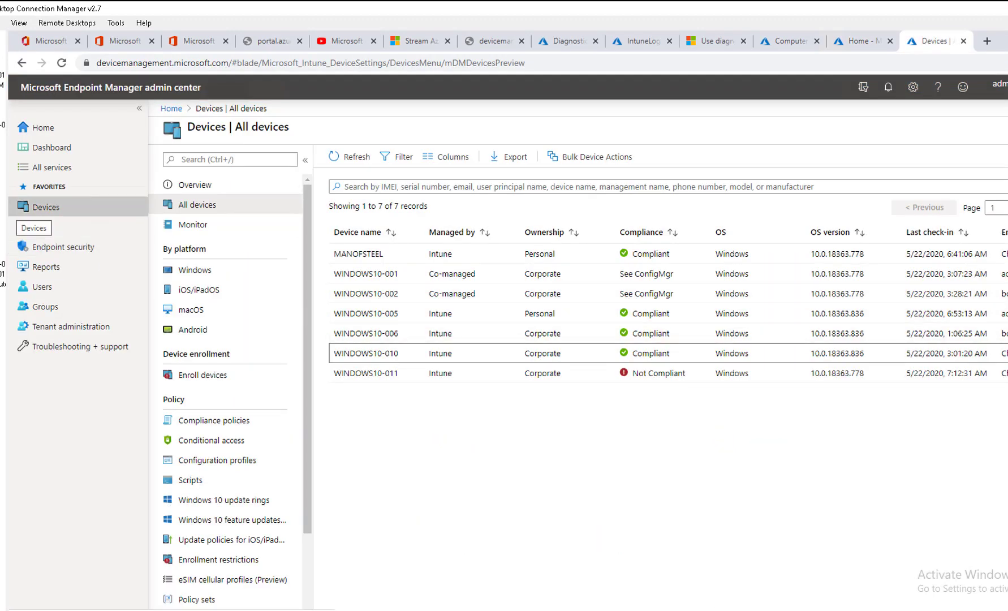
- Switch to Hyper-V Manager and try to connect to the Windows10-005 virtual machine at 1366 by 768 pixels
click(1, 174)
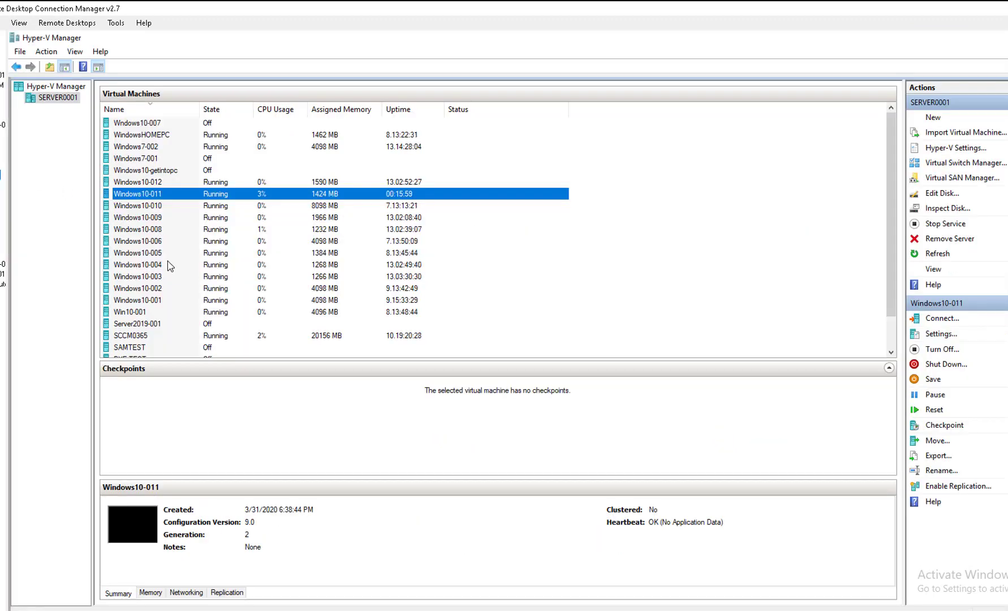
click(159, 255)
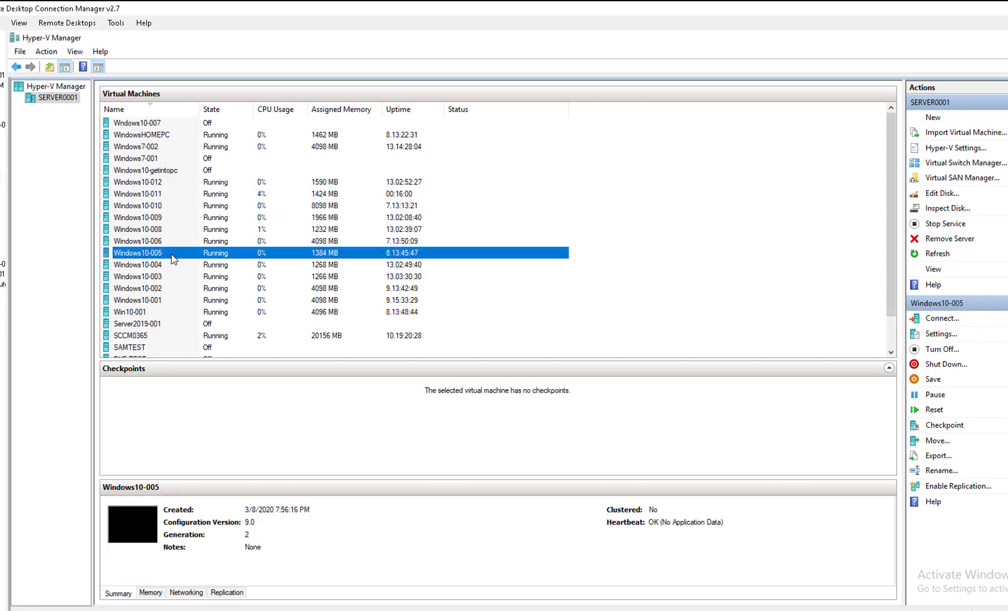
double_click(238, 255)
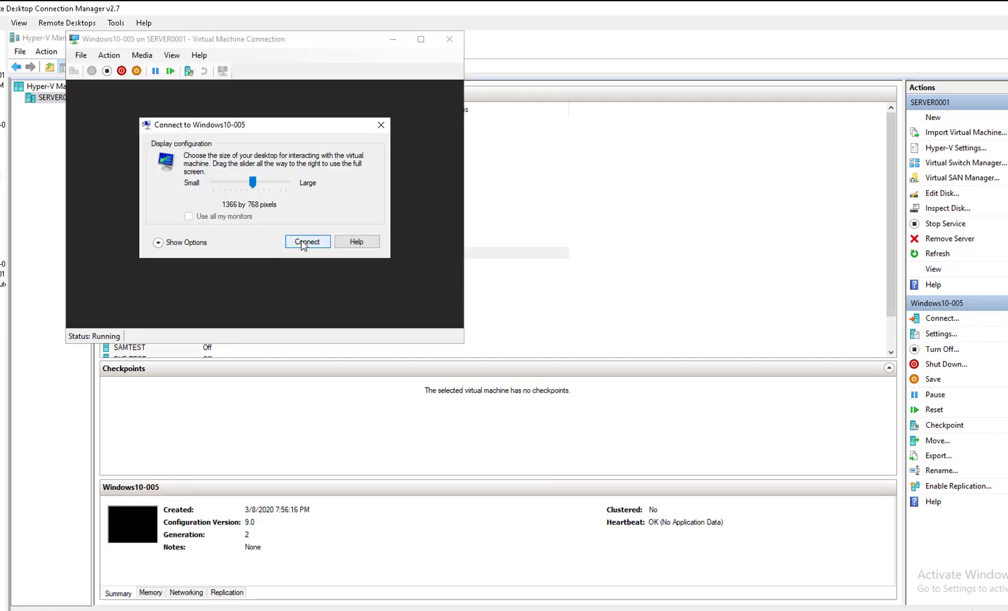
click(308, 239)
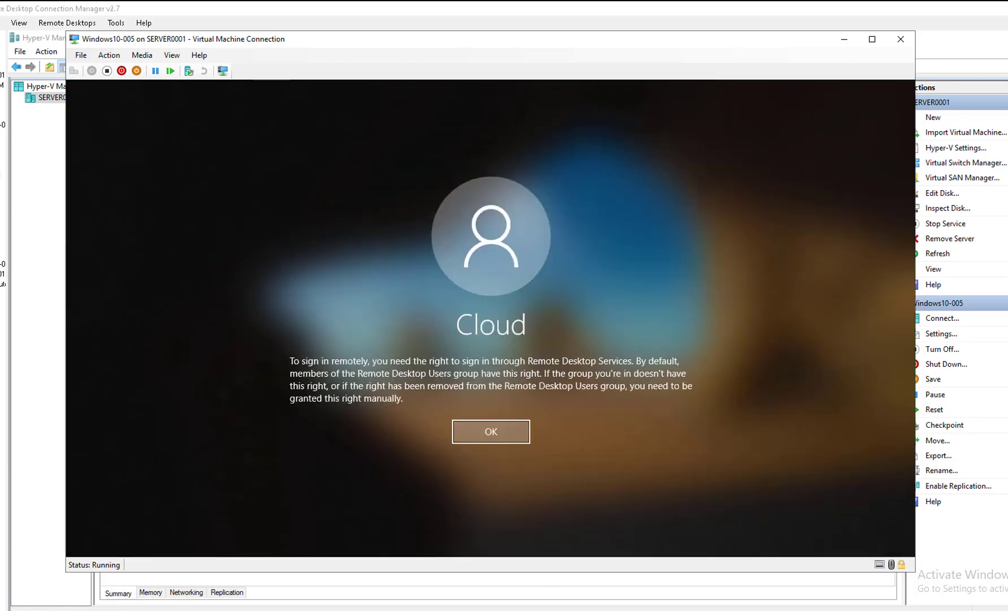
click(501, 435)
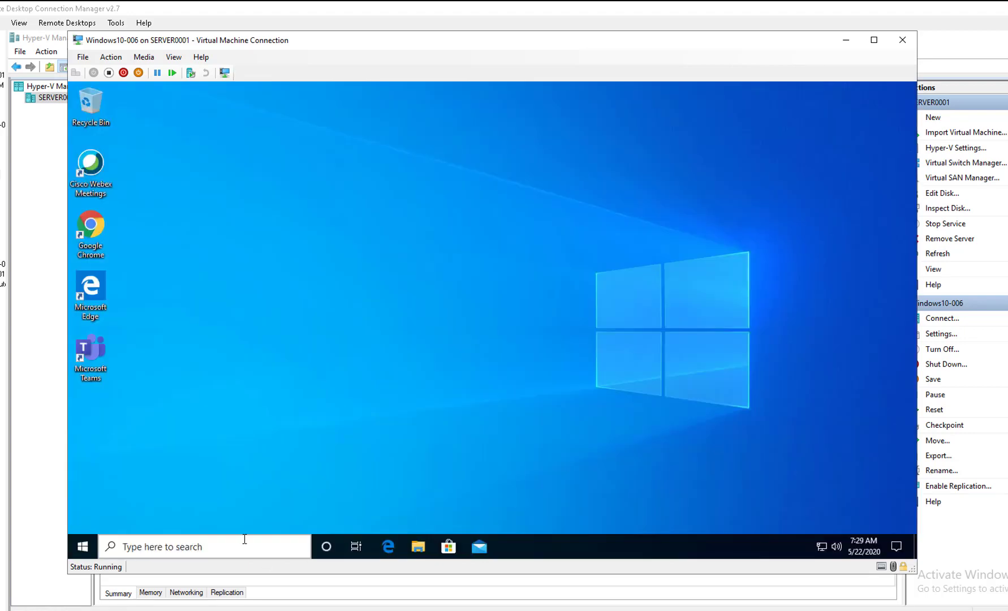
- Search Windows for "company" on the Windows10-006 virtual machine
click(245, 539)
text(c)
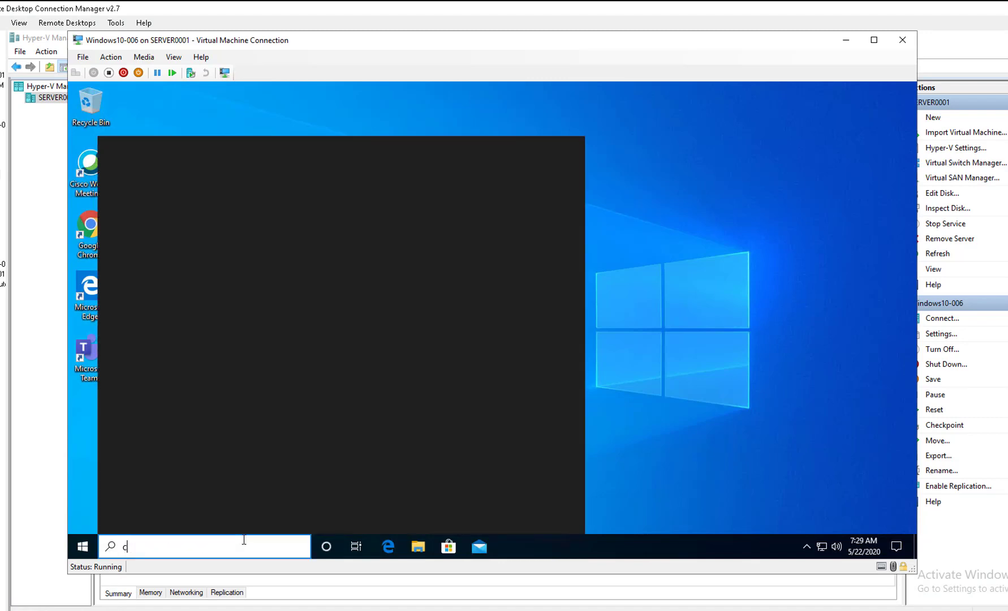
text(ompany)
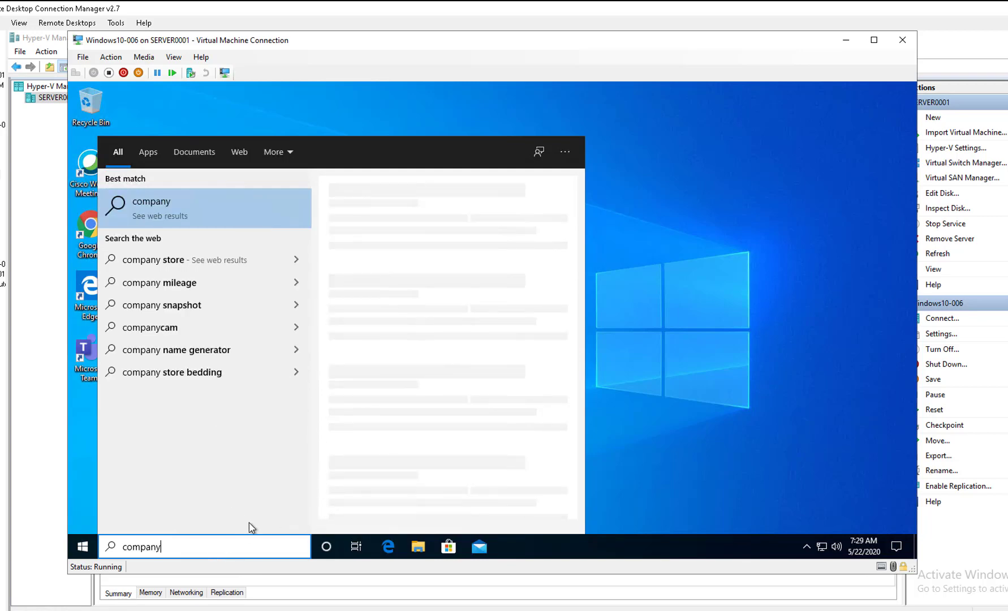
- Open the virtual machine's Windows account settings and review the signed-in account and its work or school connection
click(82, 548)
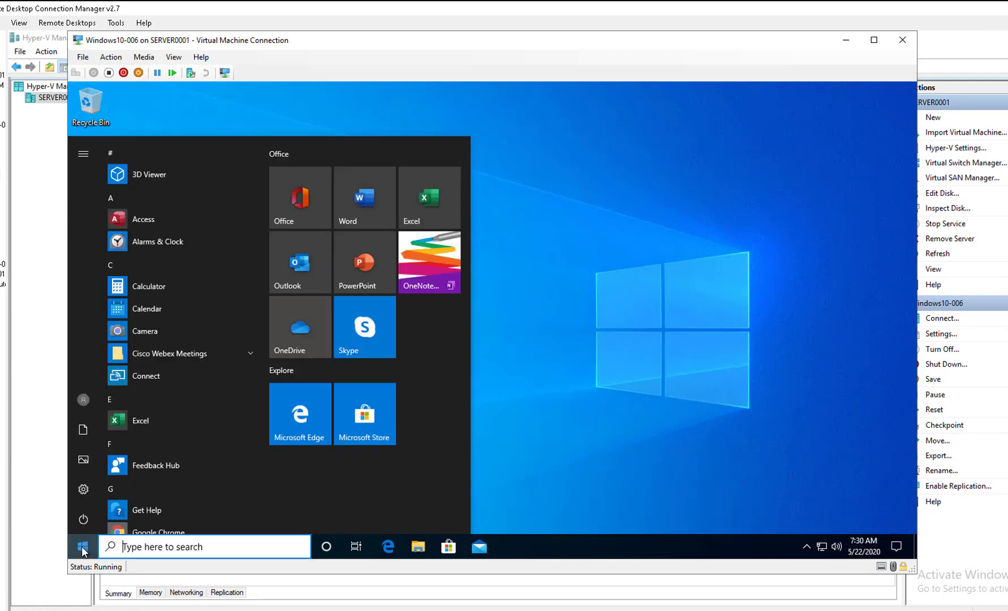
click(86, 491)
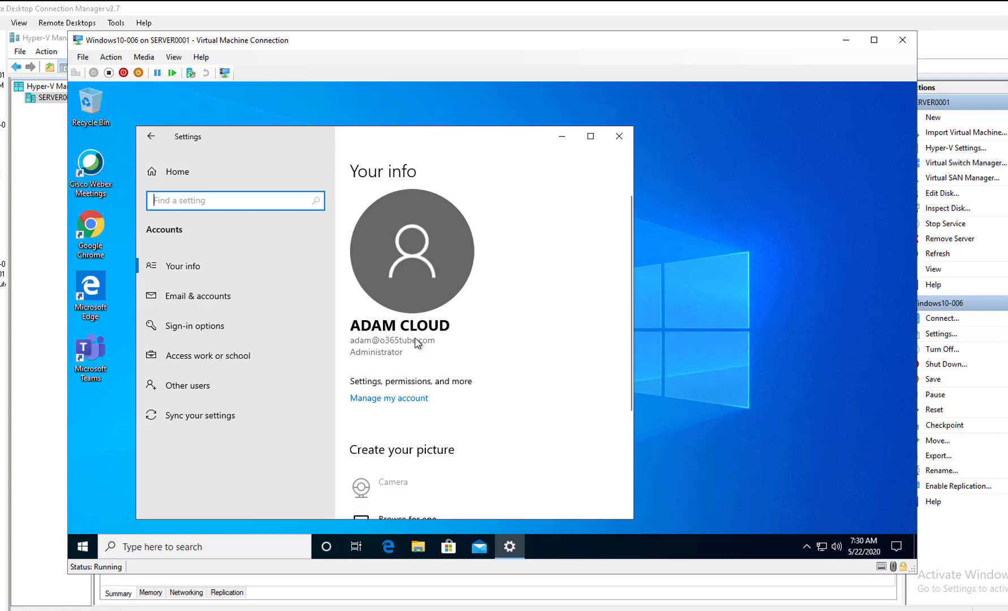
click(416, 340)
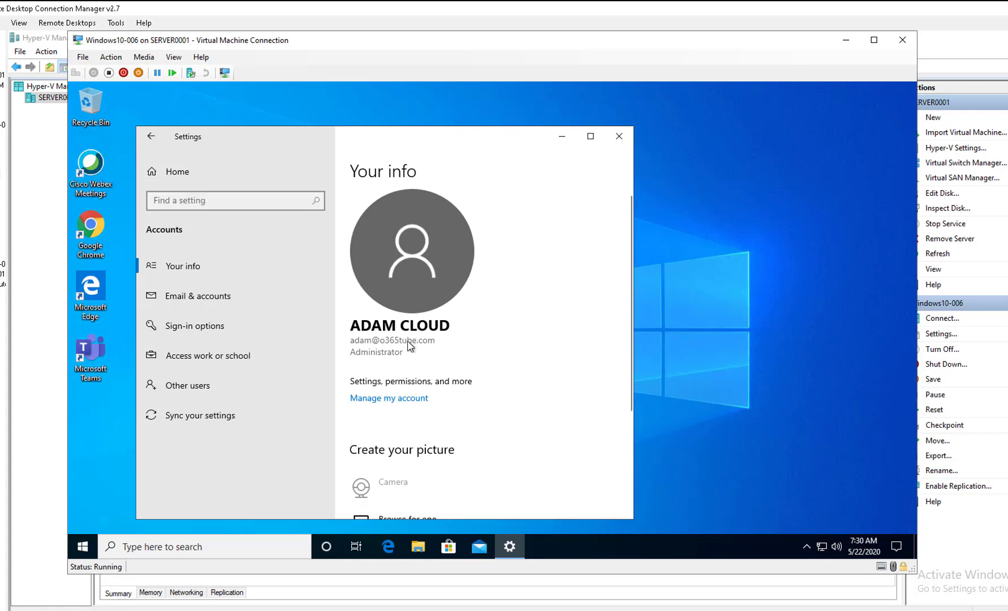
click(380, 398)
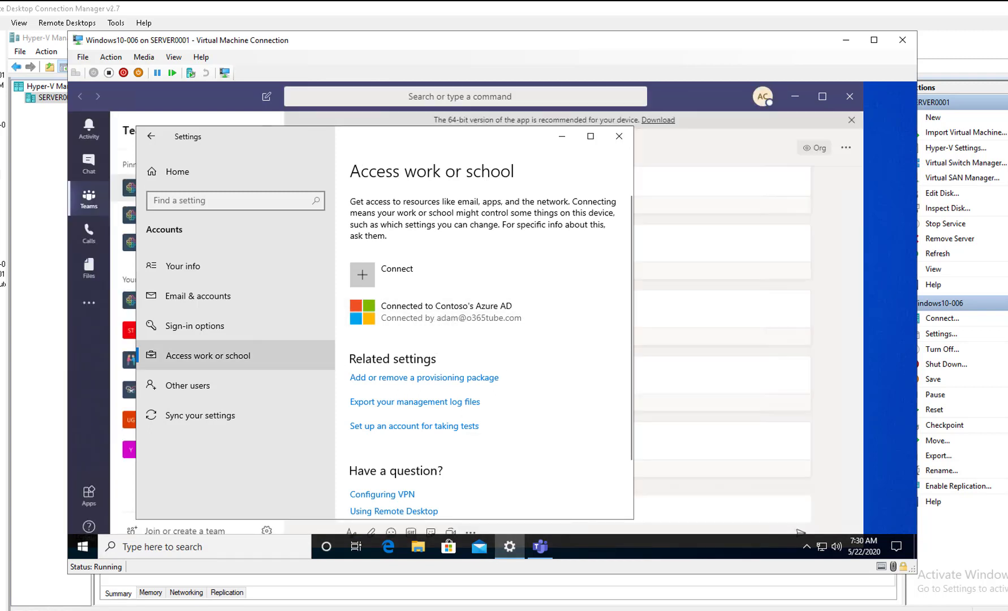
- Find and open Control Panel on the Windows10-006 virtual machine
right_click(84, 546)
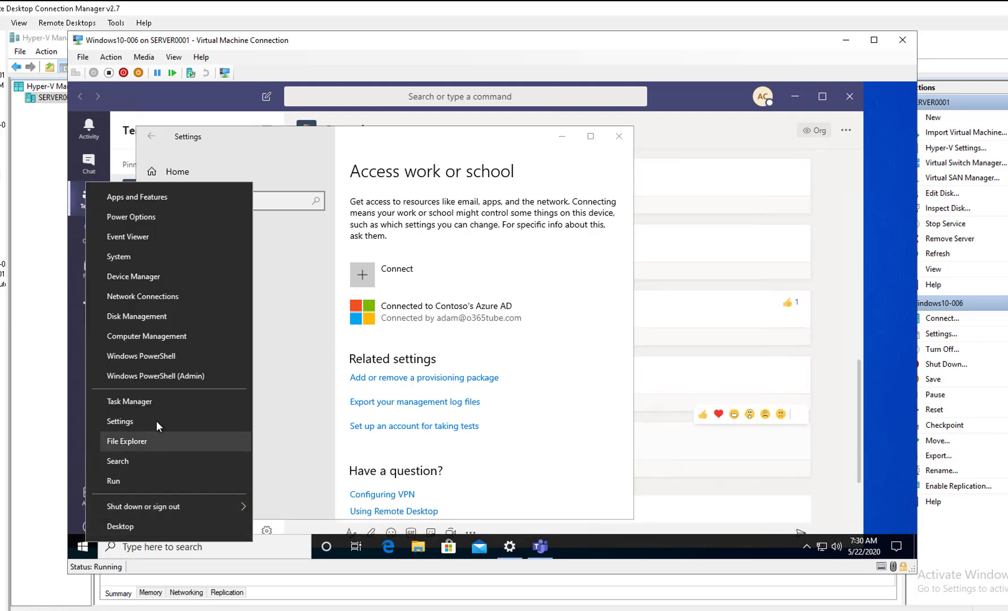
click(220, 552)
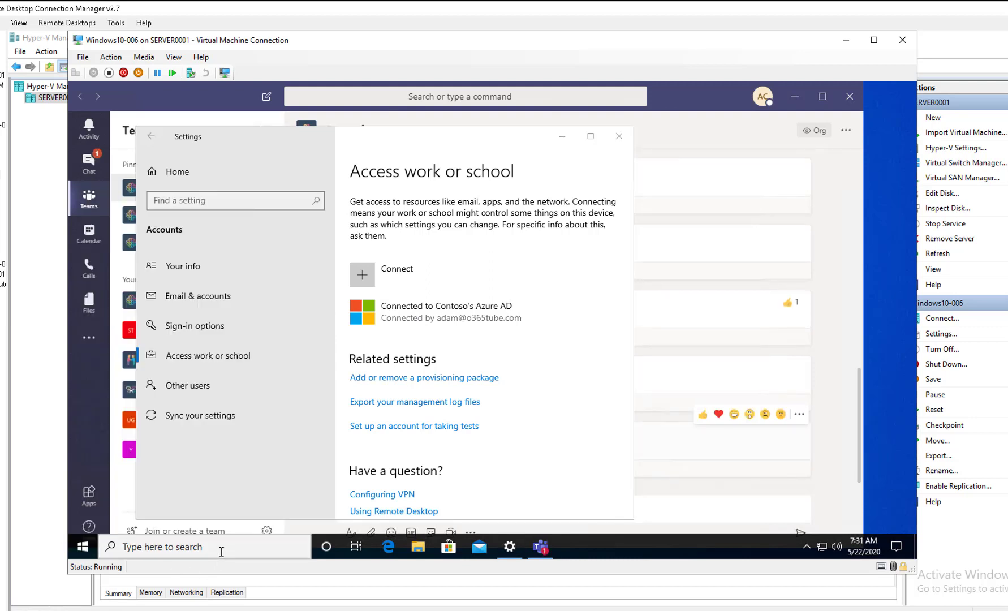
click(221, 551)
text(contr)
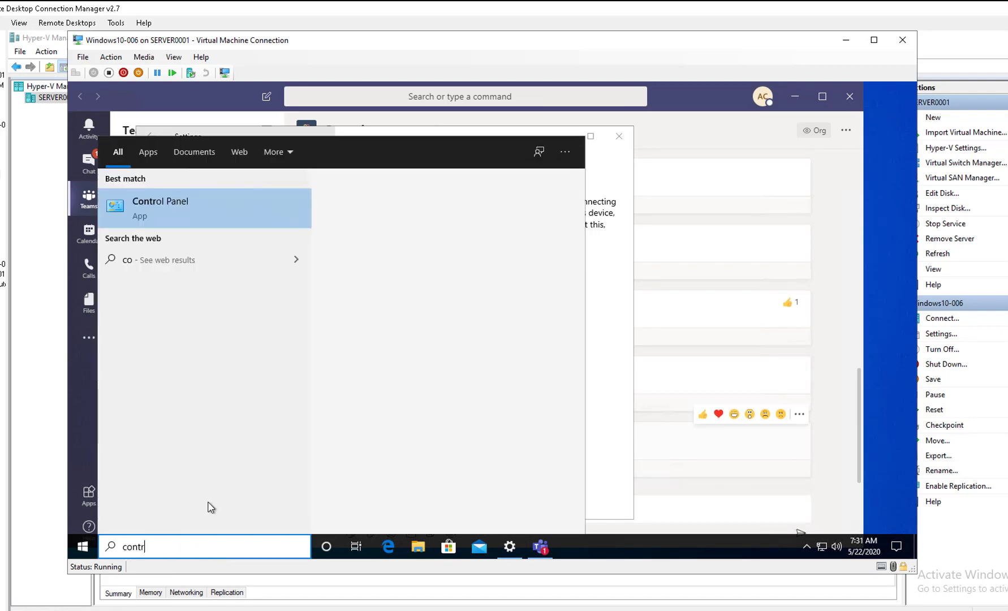
click(197, 211)
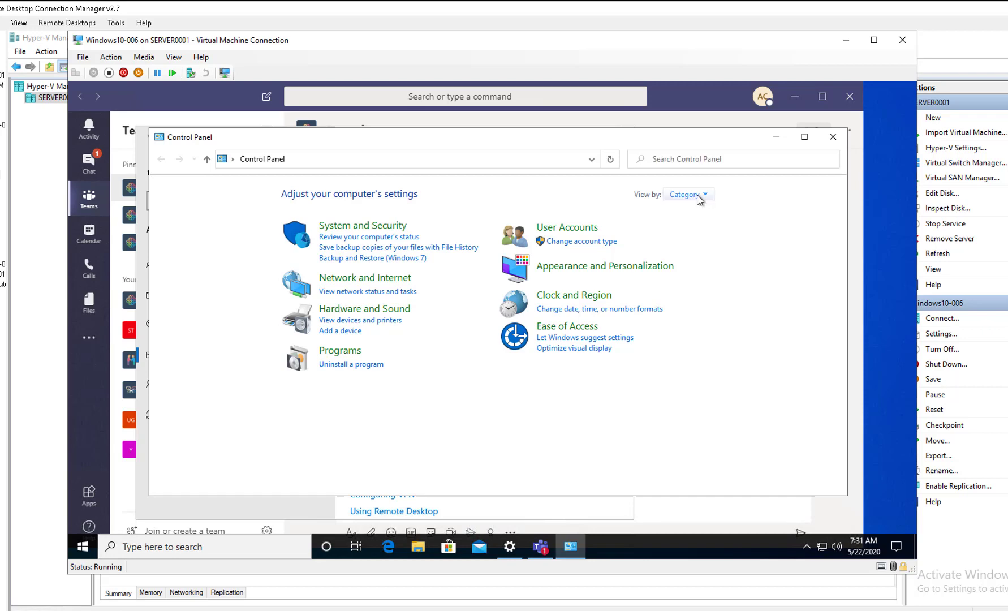
- Switch Control Panel to the small icons view and open the System item
click(698, 198)
click(699, 199)
click(698, 198)
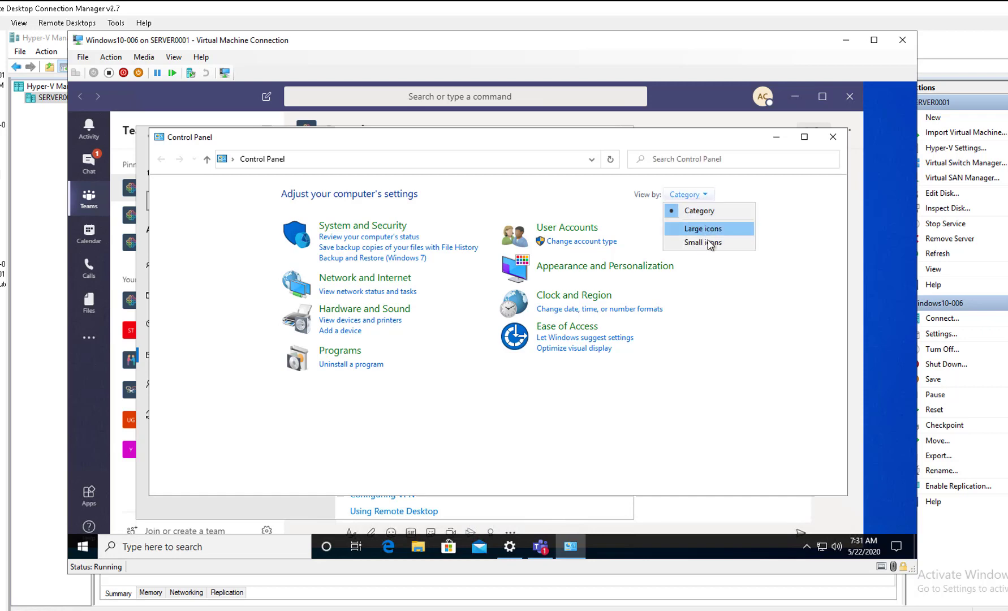
click(708, 243)
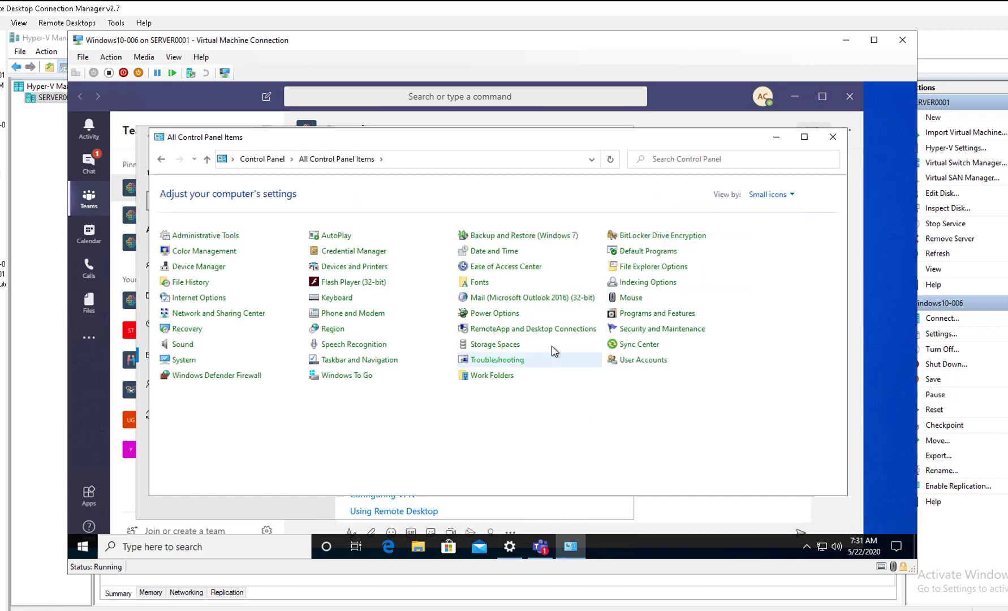
click(187, 362)
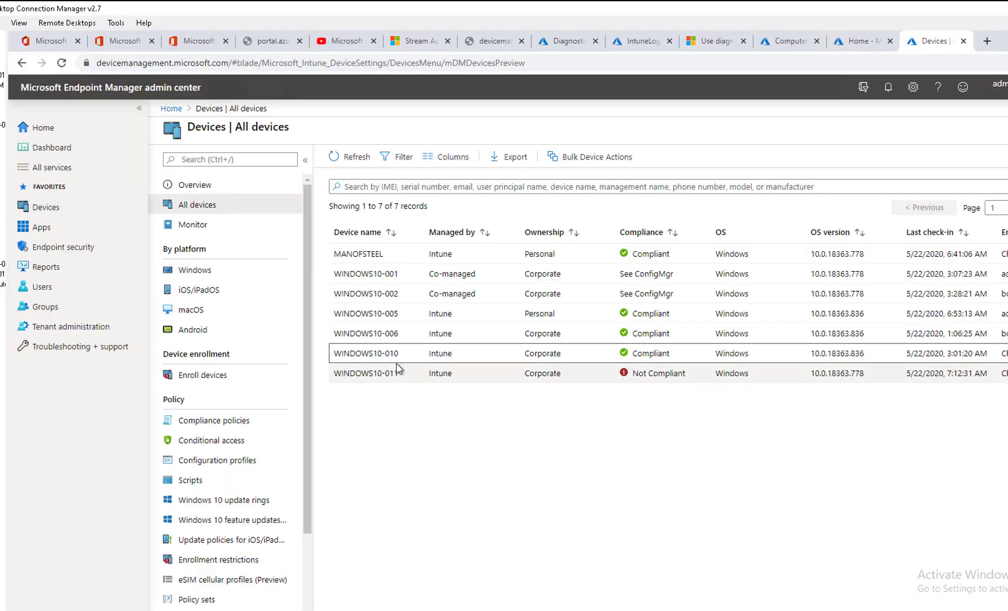
- Open the WINDOWS10-006 device and send it an Intune sync
click(367, 334)
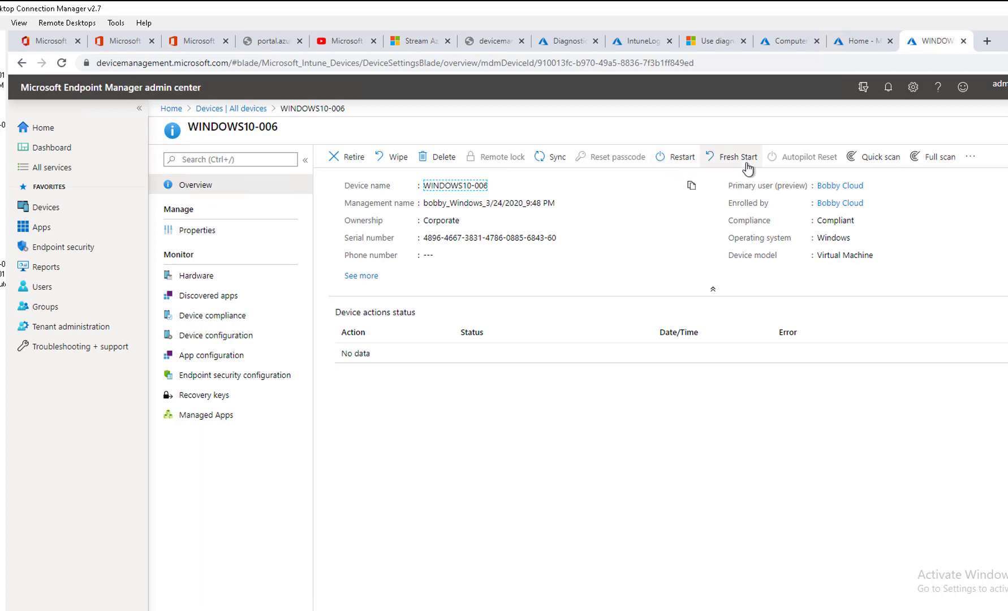
click(559, 161)
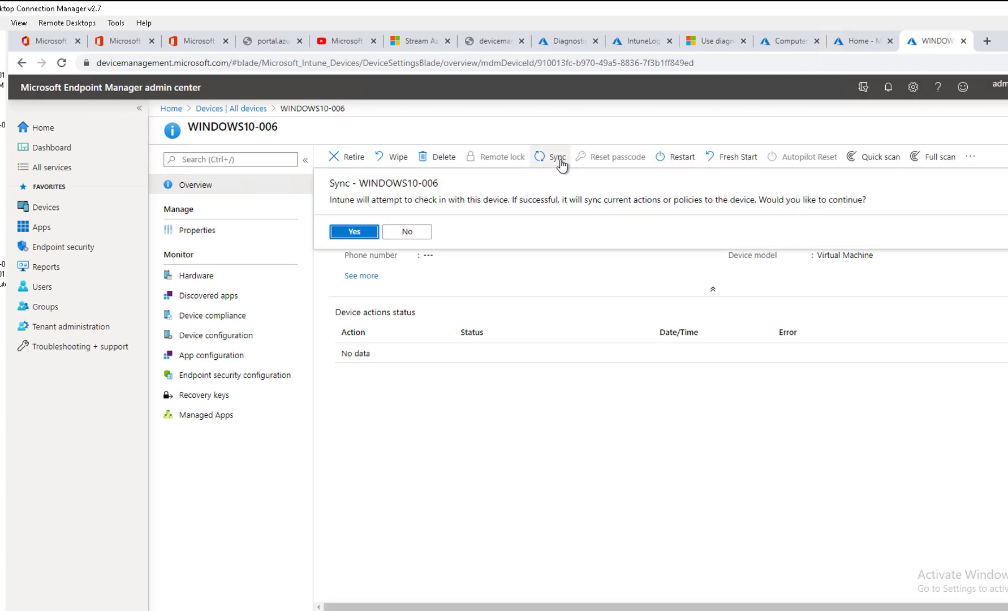
click(350, 232)
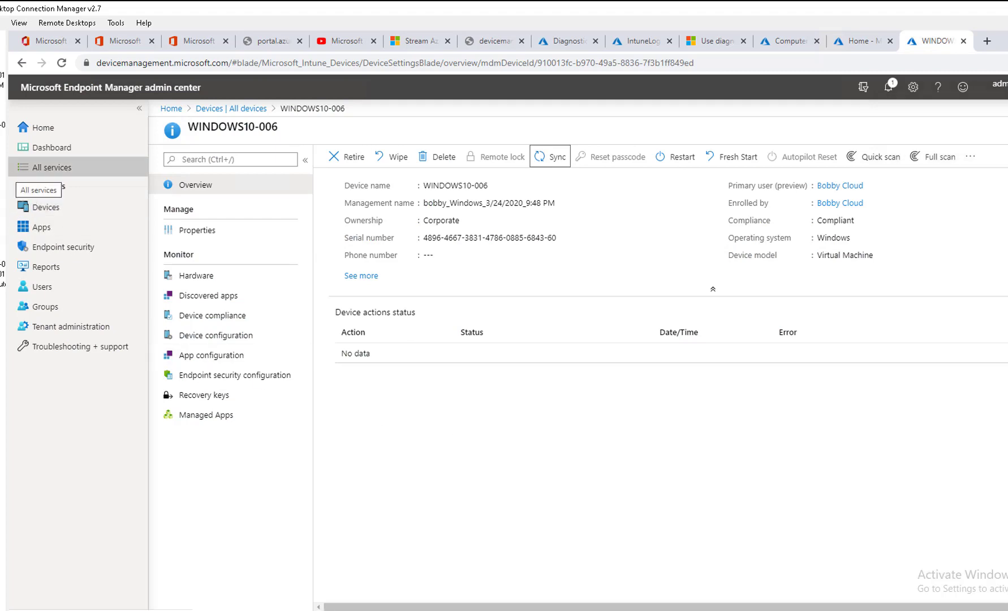
- Switch to the Windows10-006 virtual machine, check the computer name in Control Panel's System item, and restart Windows
key(alt+Tab)
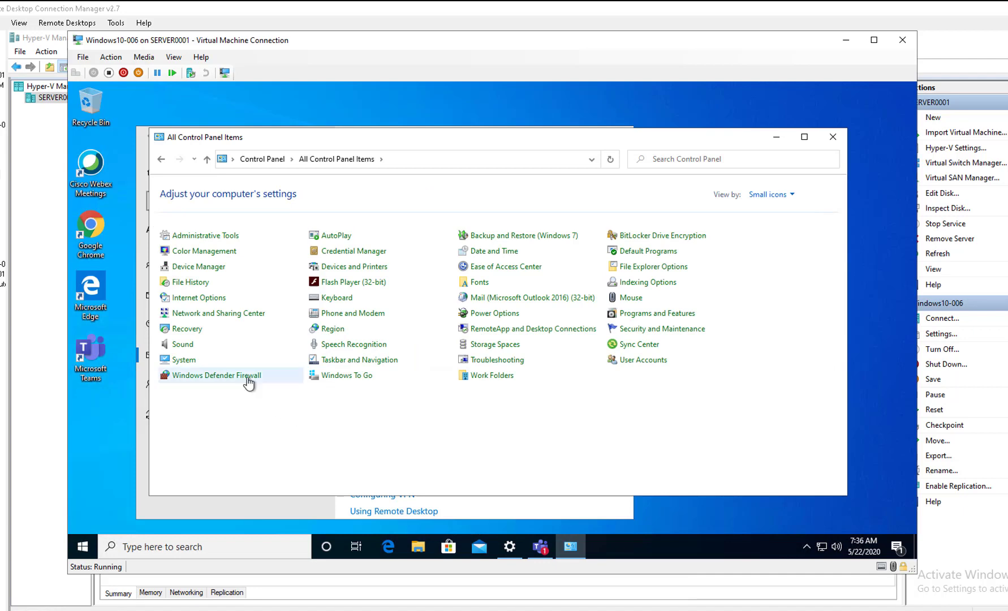
click(184, 361)
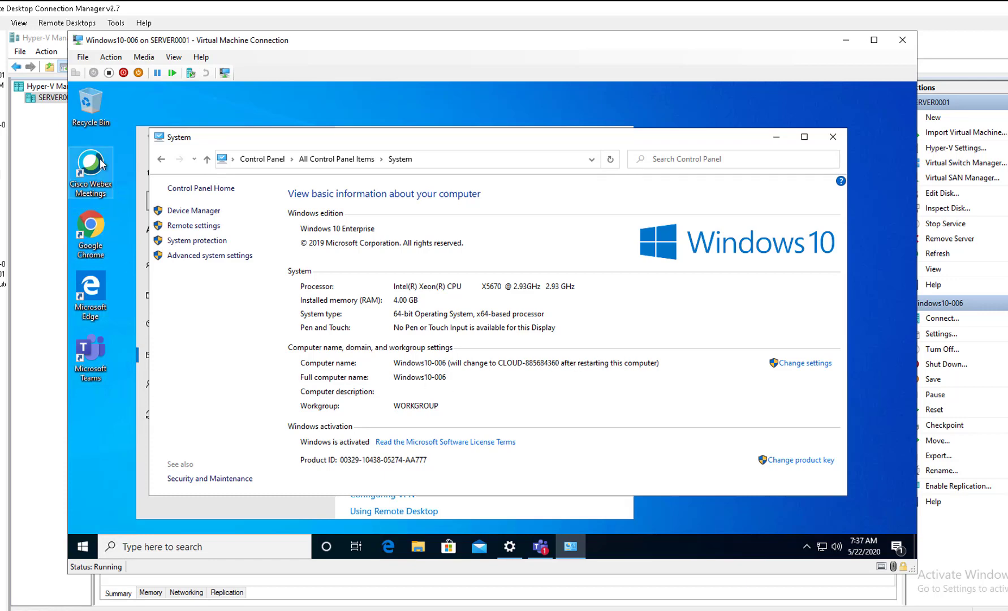
right_click(83, 547)
mouse_move(139, 506)
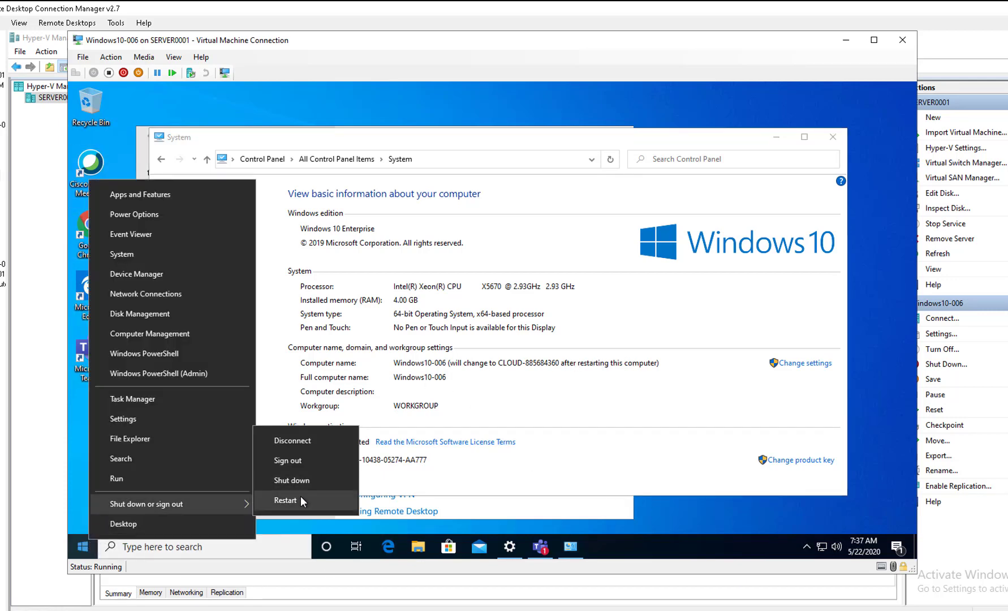
click(300, 498)
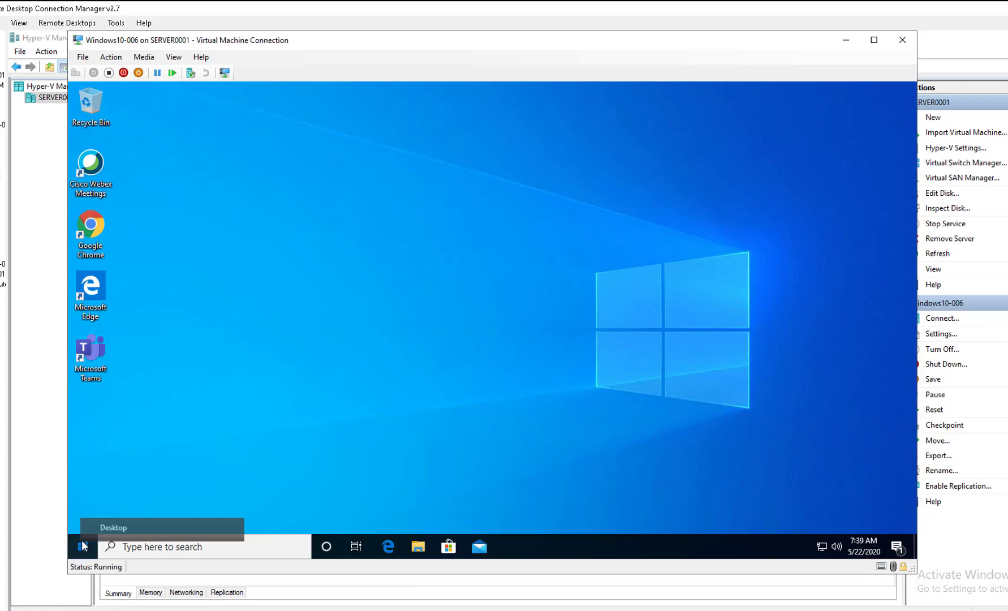
- Find Control Panel on the restarted virtual machine and open its System item to check the computer name
click(83, 546)
click(138, 548)
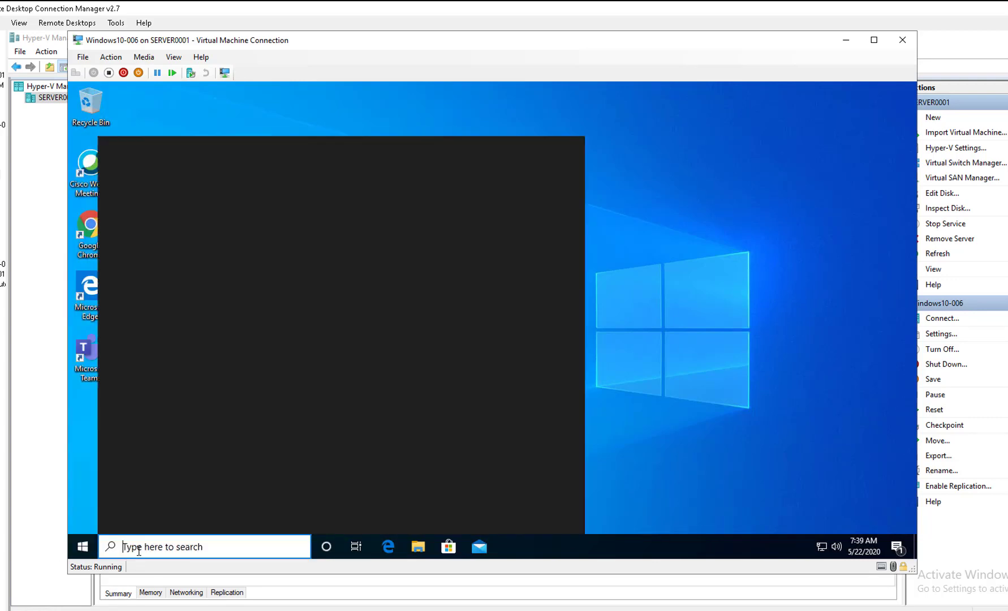
text(co)
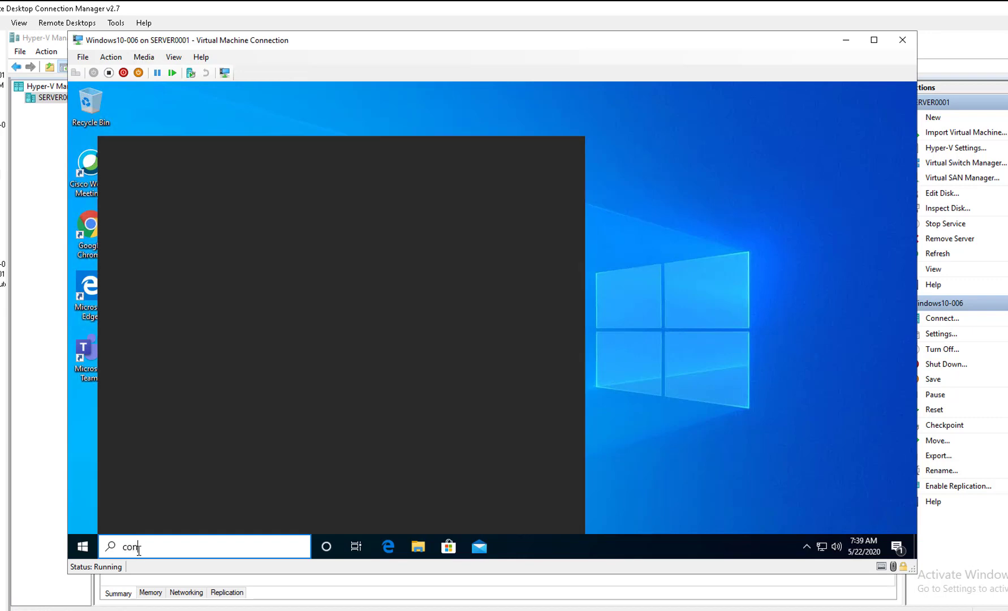
text(m)
key(BackSpace)
text(nn)
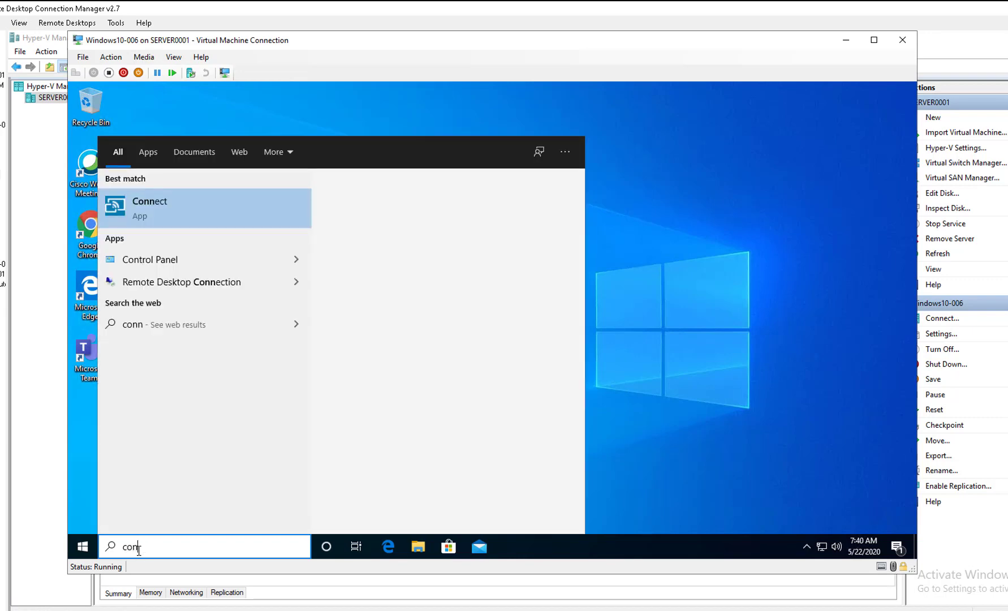
key(BackSpace)
text(tr)
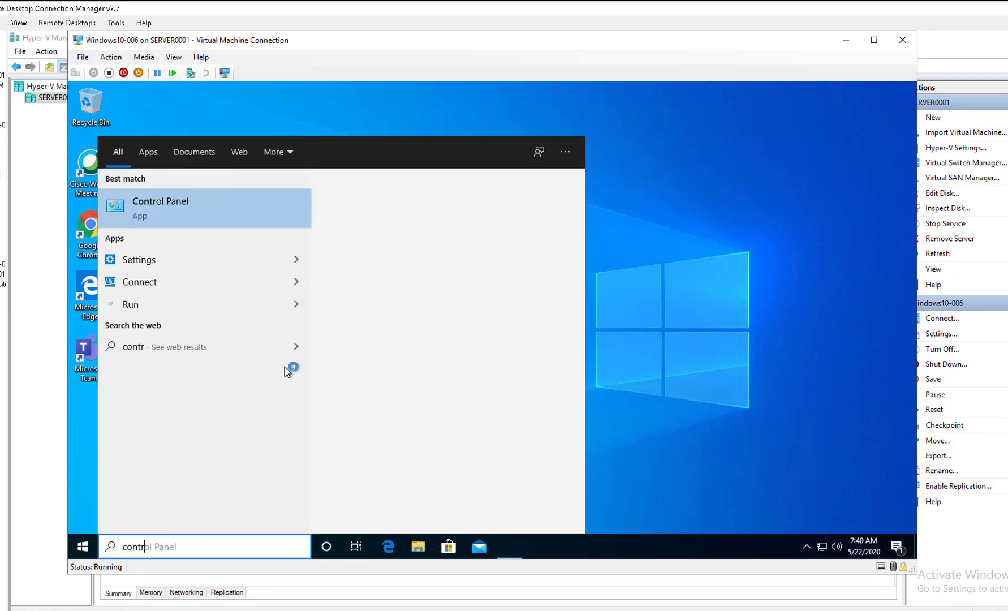
click(174, 207)
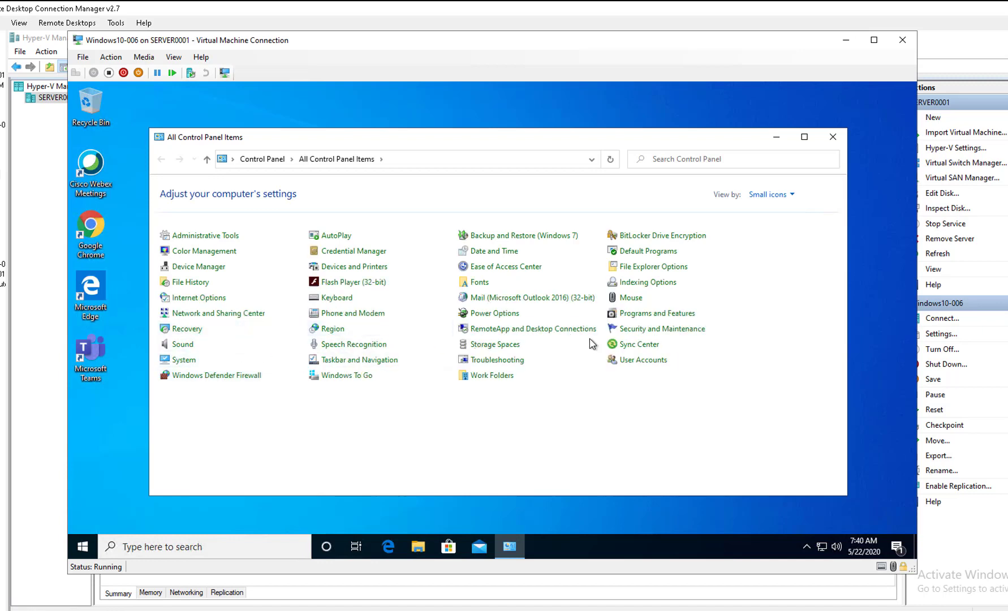
click(181, 362)
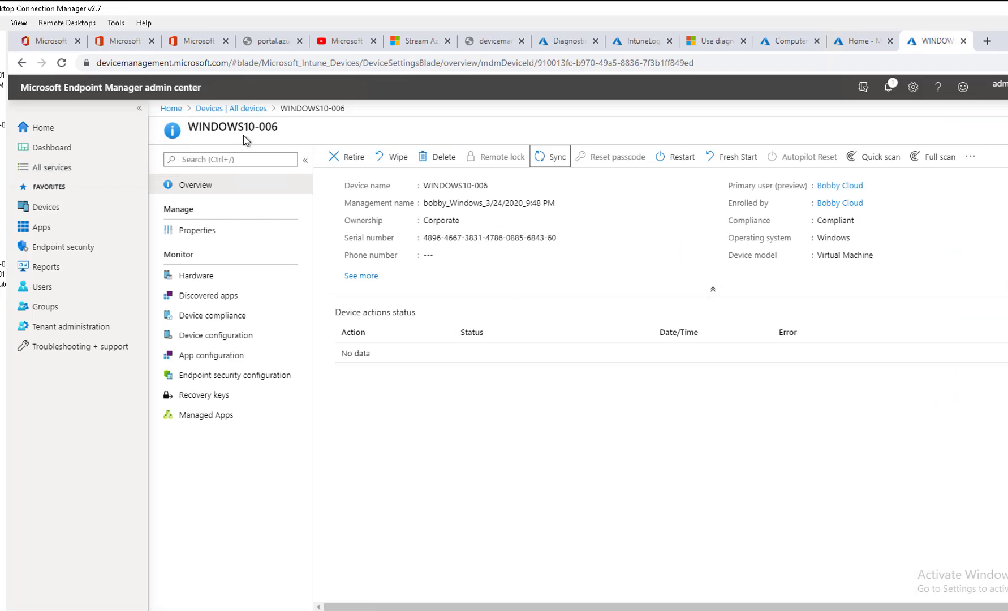
- Send another Intune sync to WINDOWS10-006 from the all-devices list, and reload the list
click(231, 109)
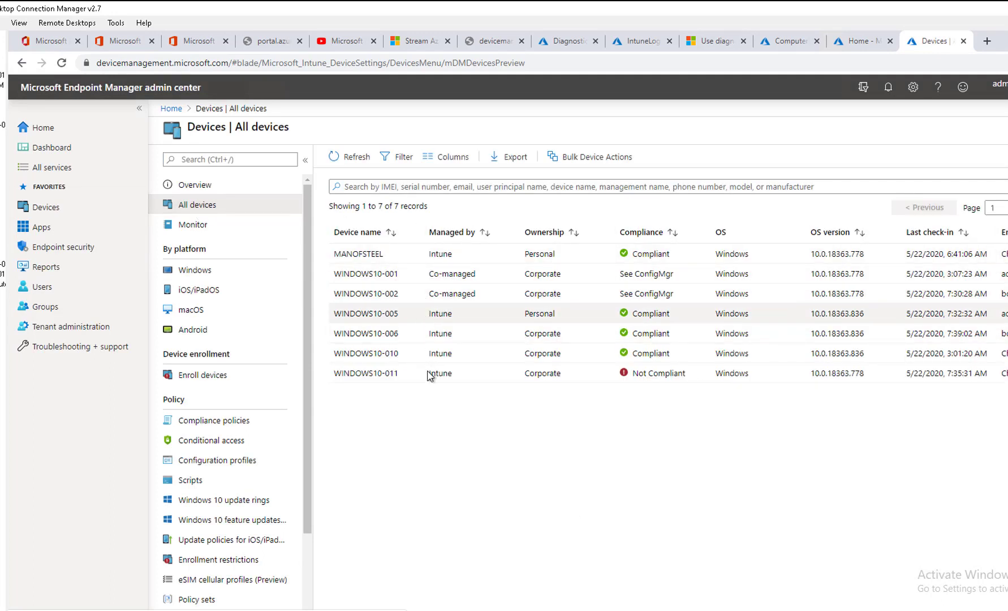
click(395, 332)
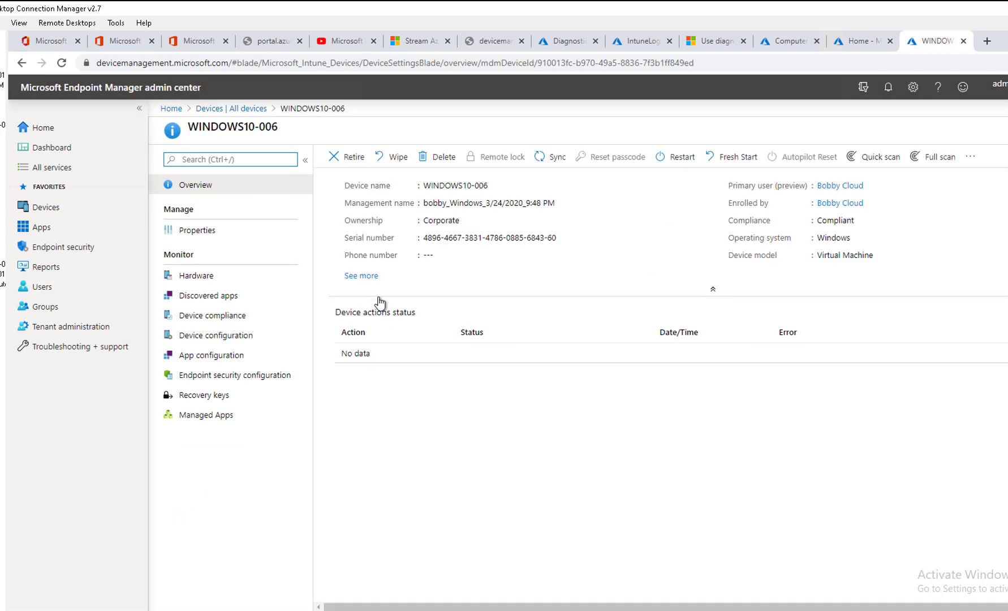
click(560, 163)
click(352, 230)
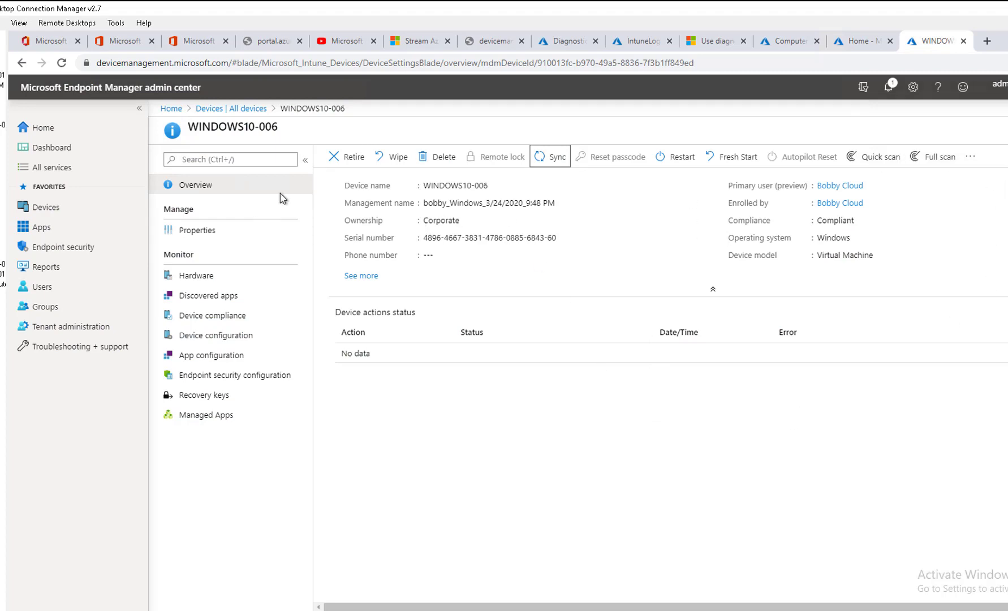
click(259, 108)
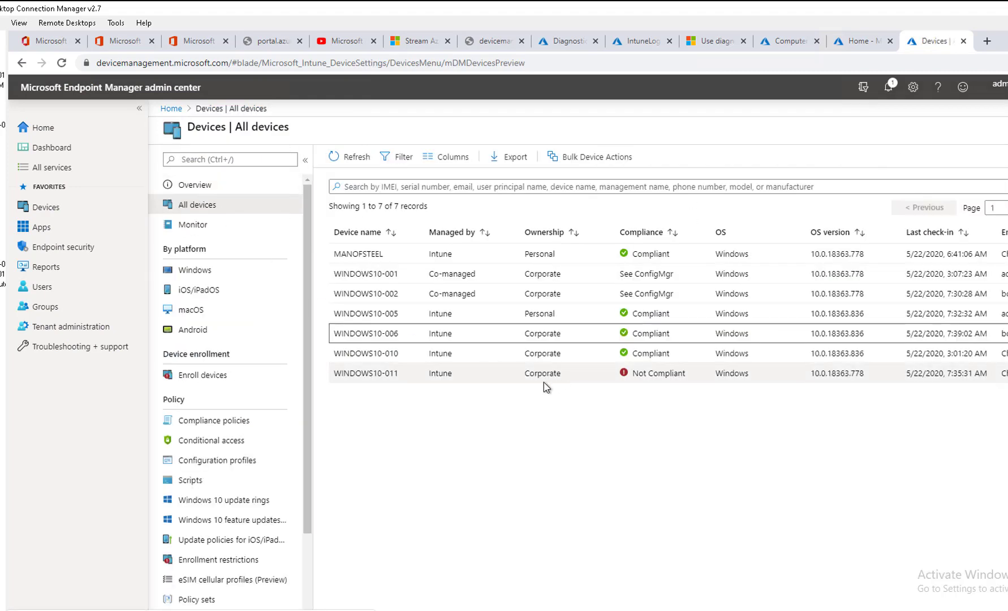
click(62, 63)
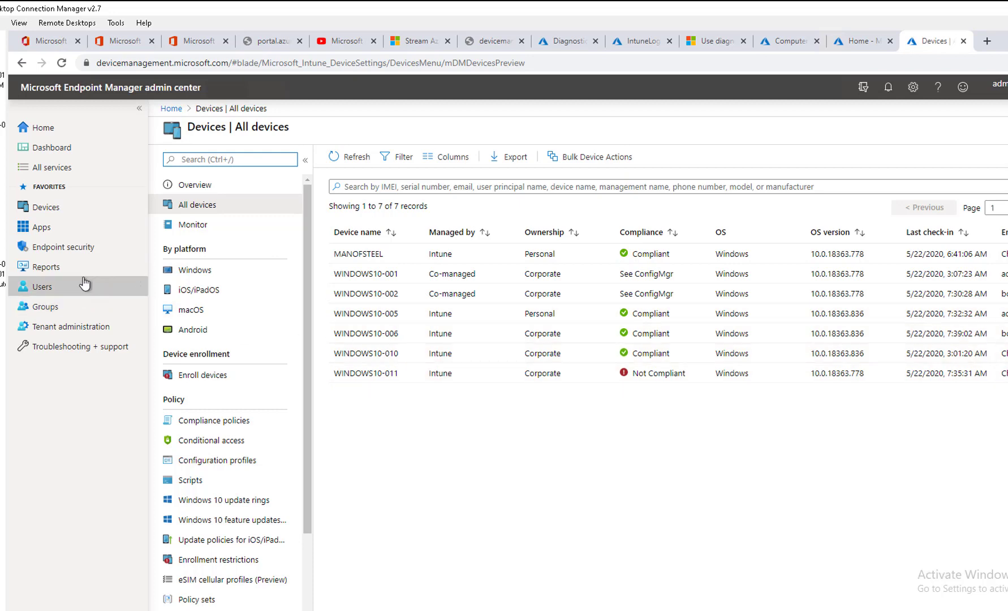
- Review the device status of the ComputerRename configuration profile and inspect the WINDOWS10-006 entry
click(57, 210)
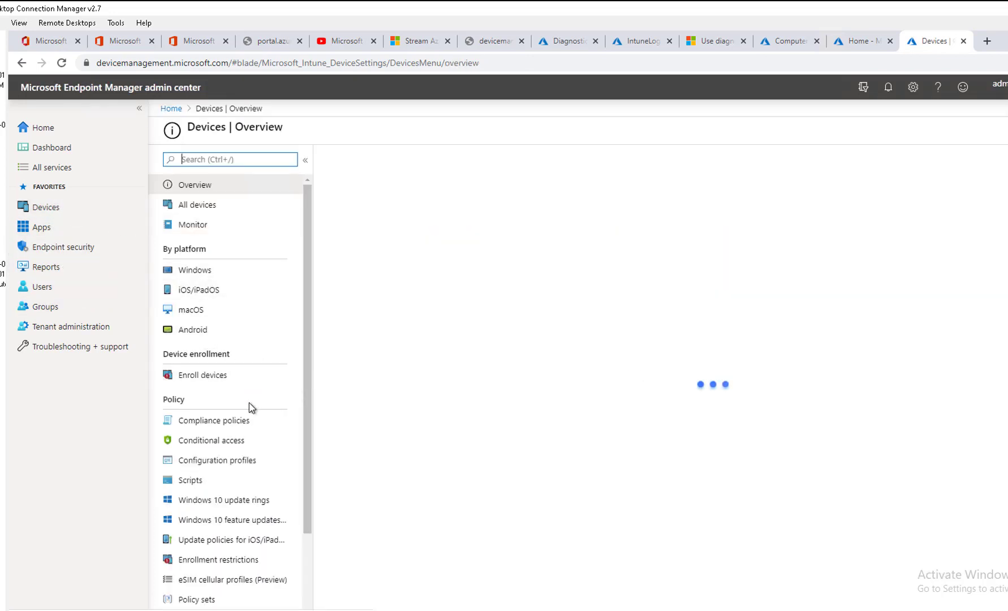
click(238, 465)
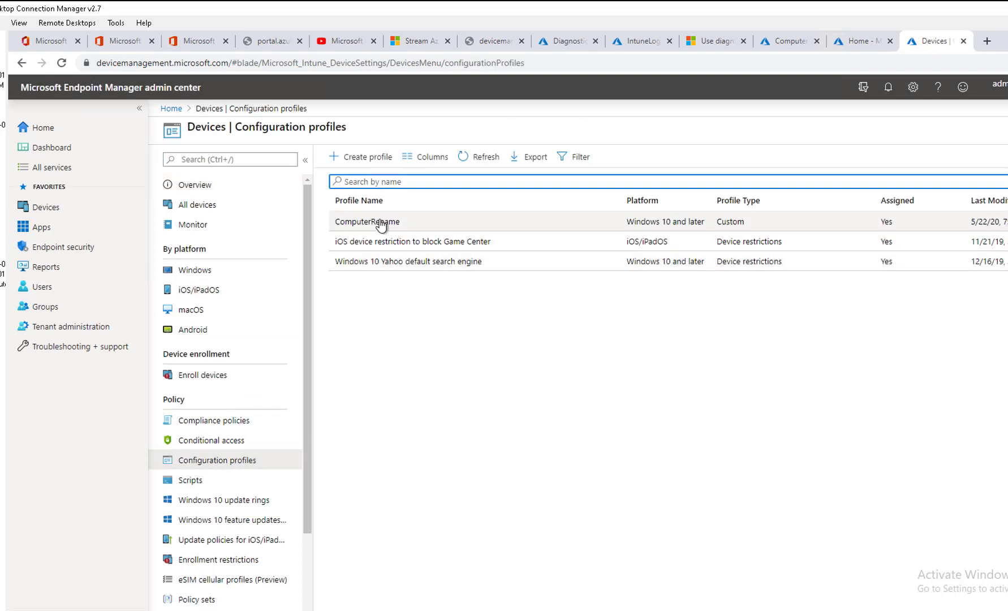
click(385, 223)
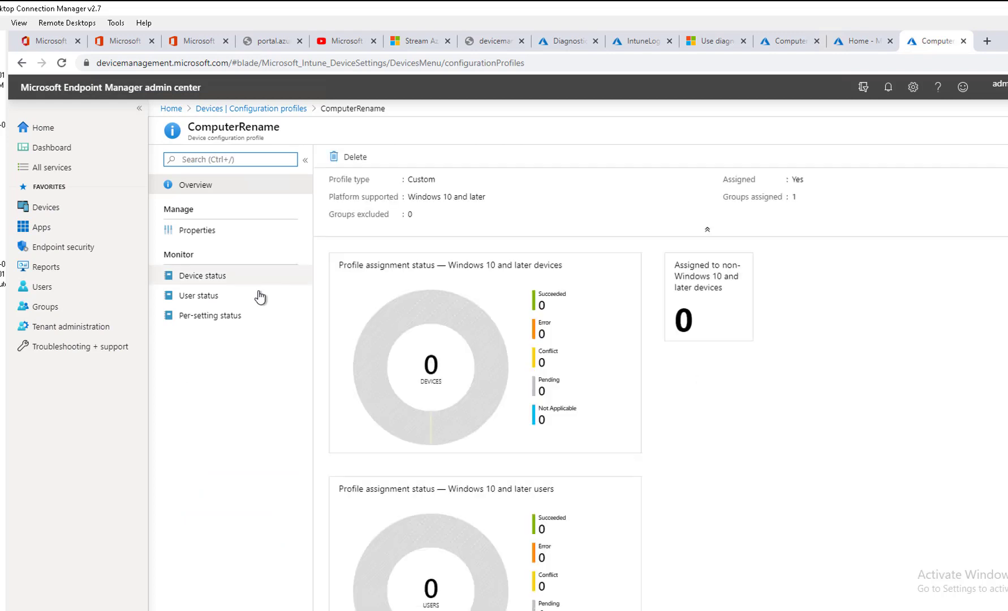
click(225, 280)
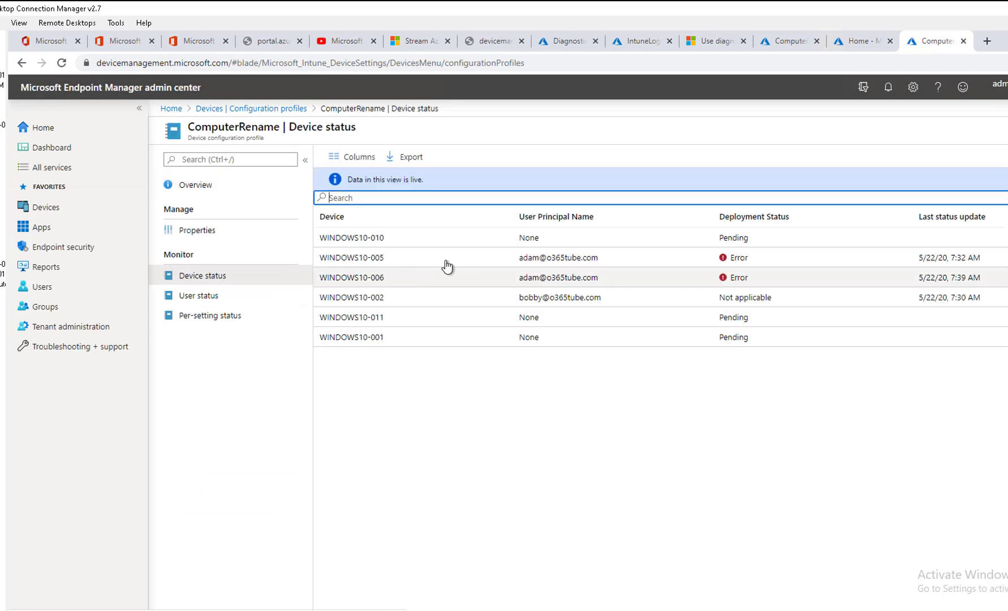
click(391, 288)
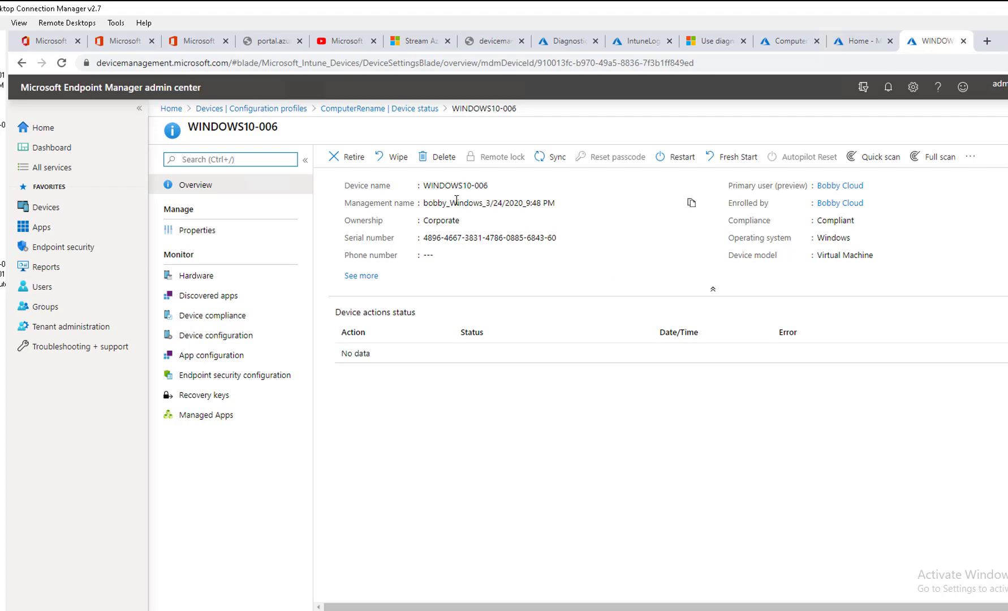
click(379, 113)
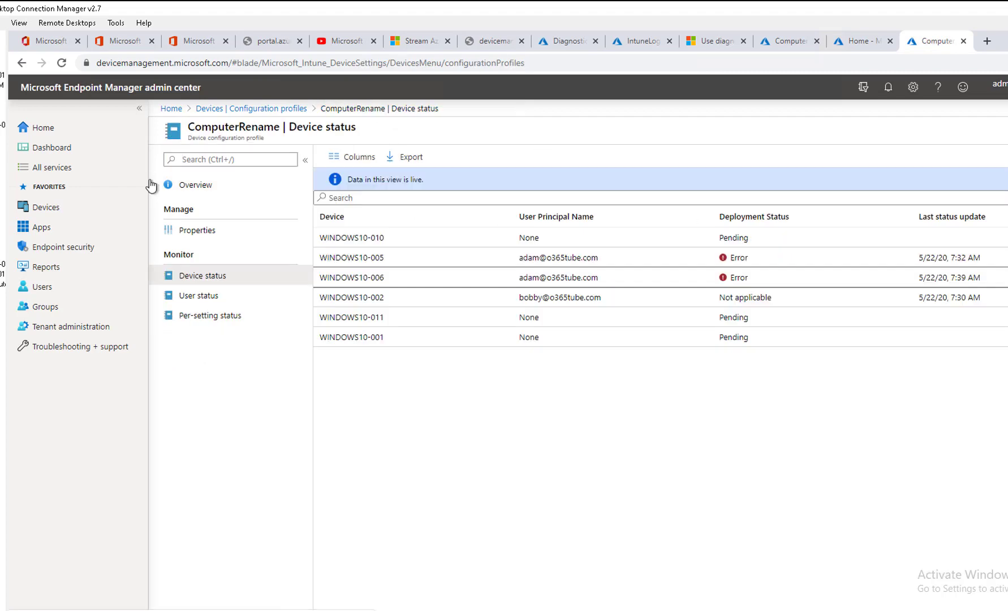
- Return from the profile's device status to the list of all Intune devices
click(124, 206)
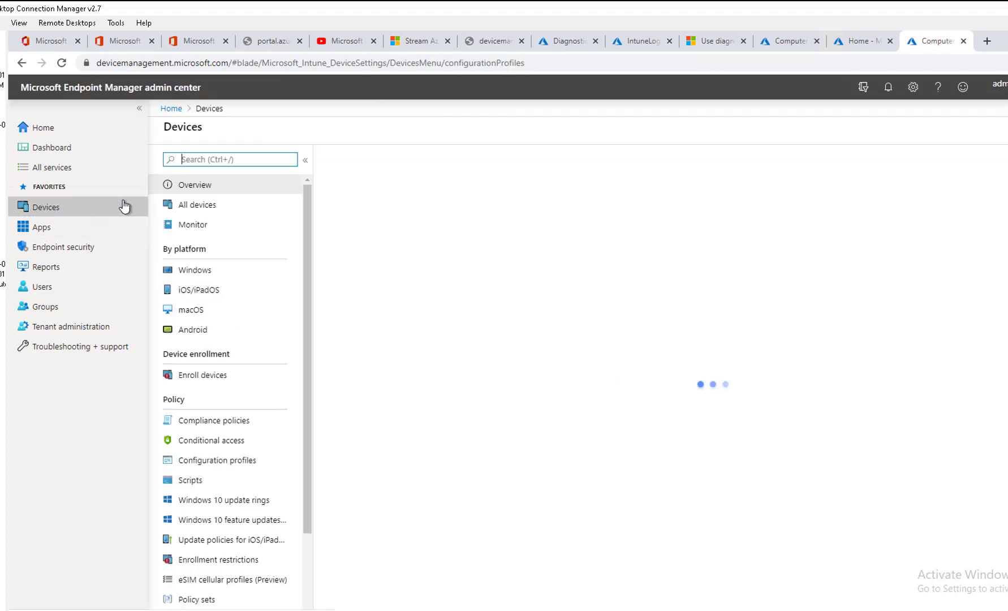
click(193, 214)
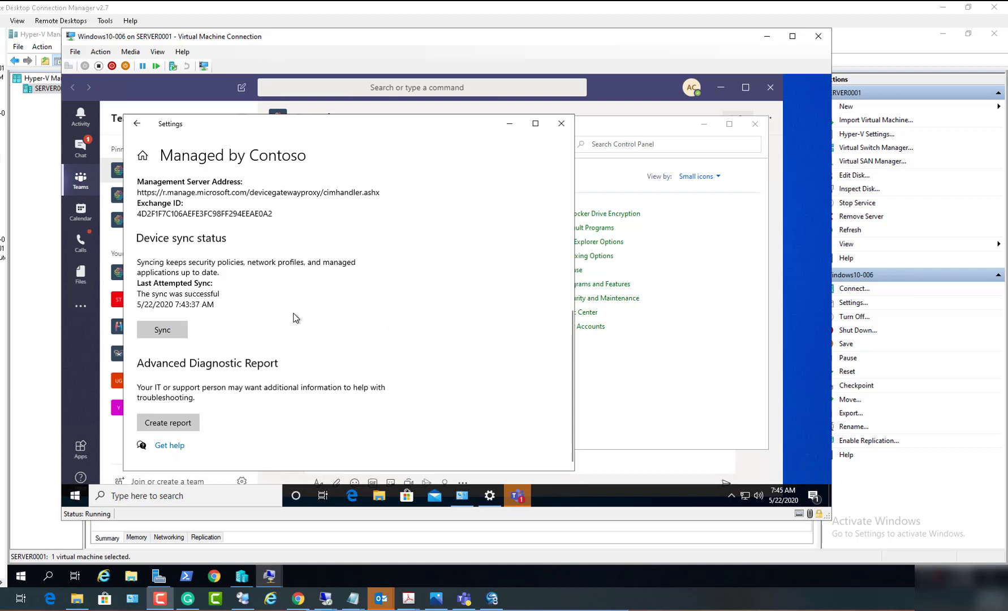
- Switch from the virtual machine's sync settings to the Endpoint Manager admin center and open the CLOUD-885684360 device from all devices
click(165, 329)
click(242, 598)
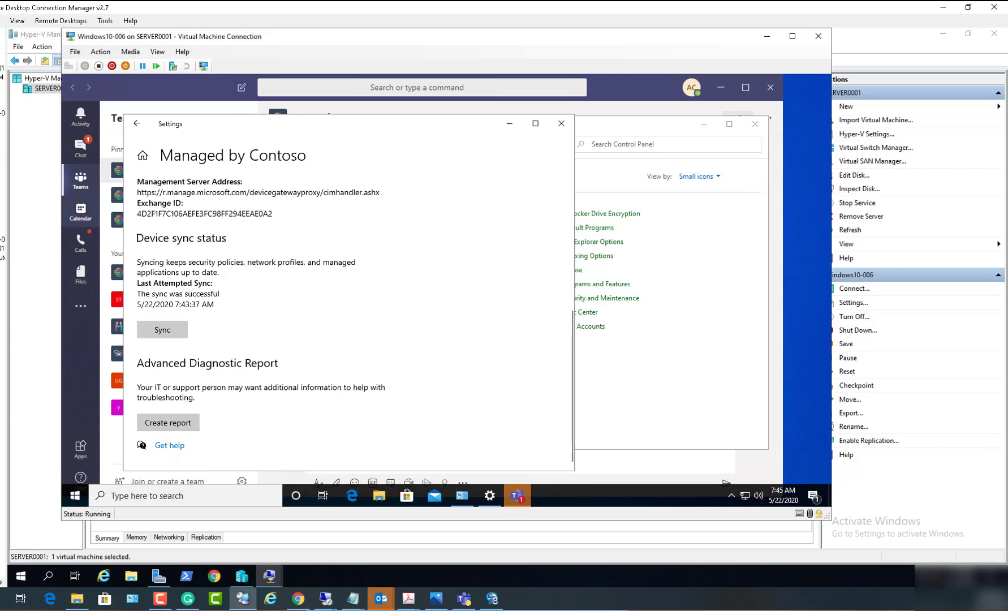
click(190, 99)
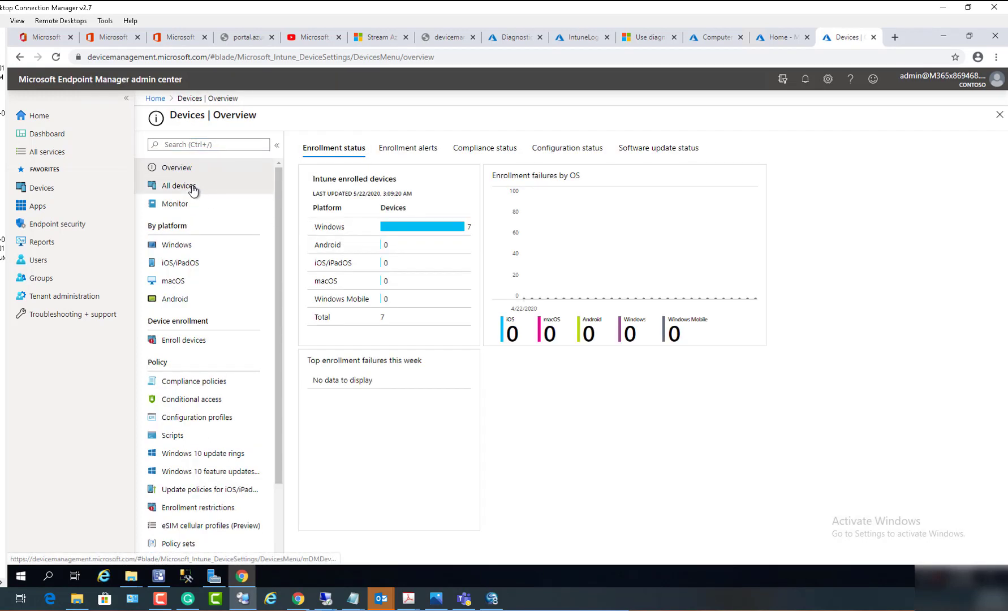
click(197, 188)
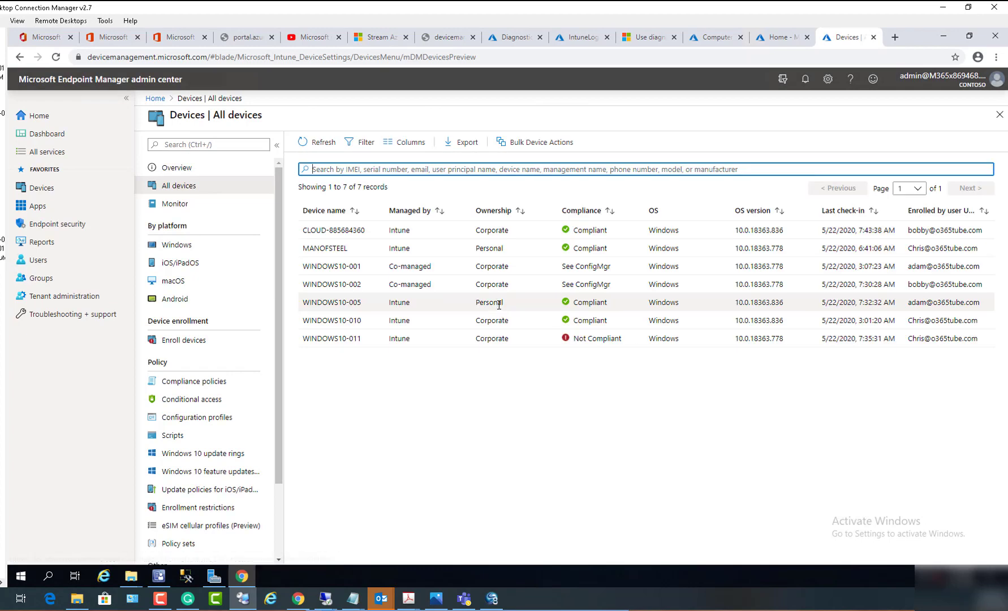
click(336, 235)
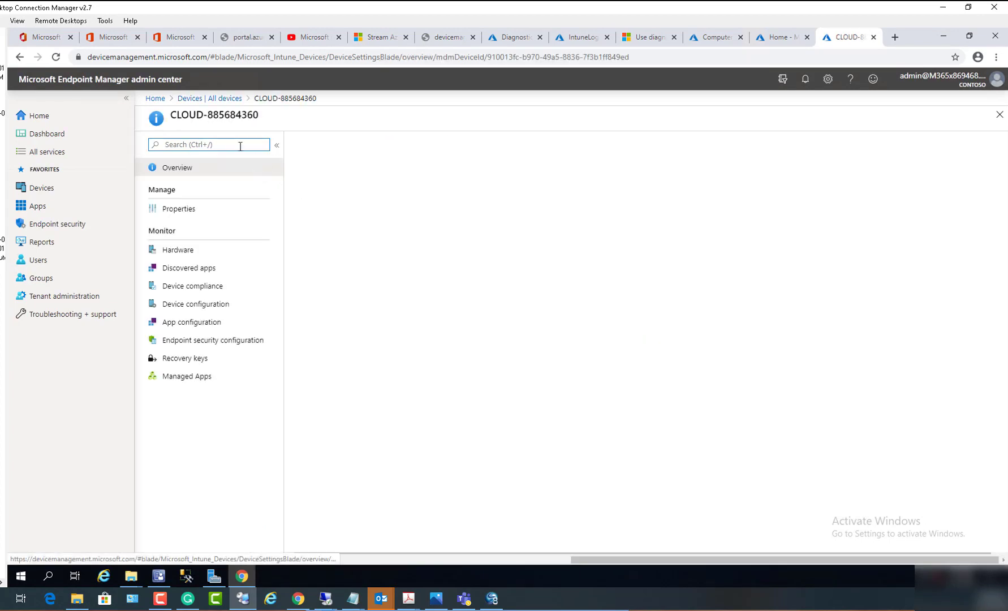